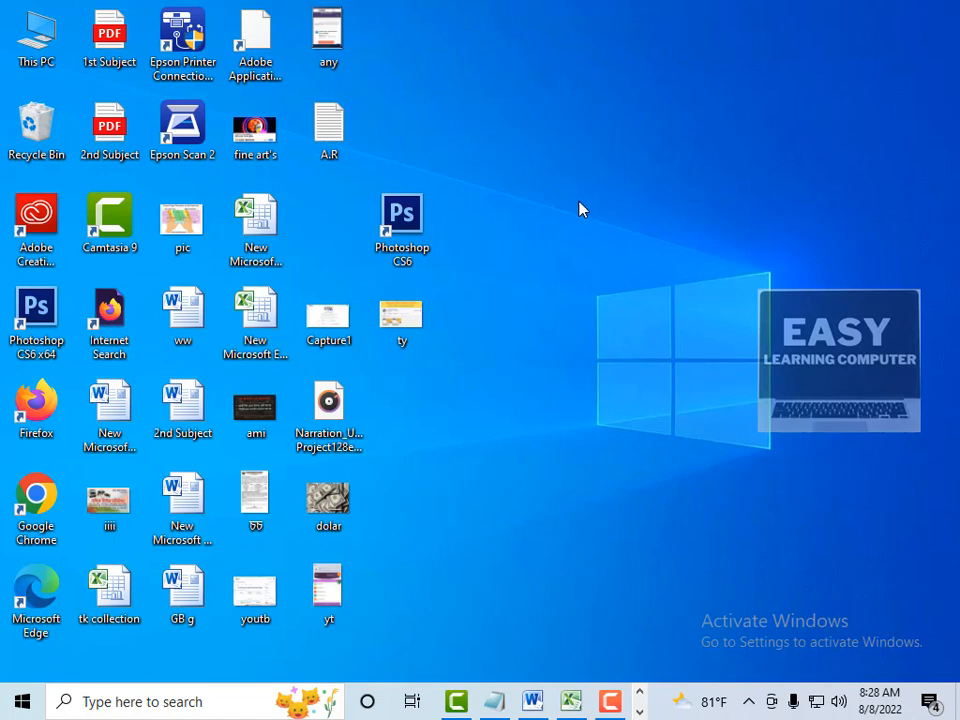
- Switch to the Excel student marks worksheet and examine the grading scale in row 1 and the empty Average column
{"action": "left_click", "coordinate": [571, 701]}
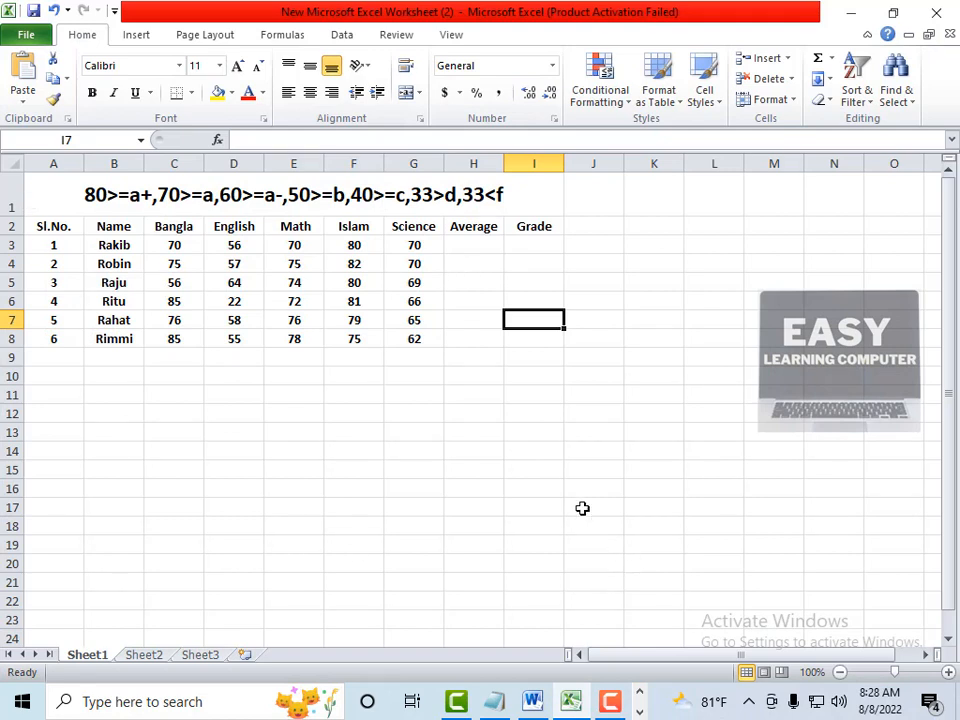
{"action": "left_click", "coordinate": [462, 269]}
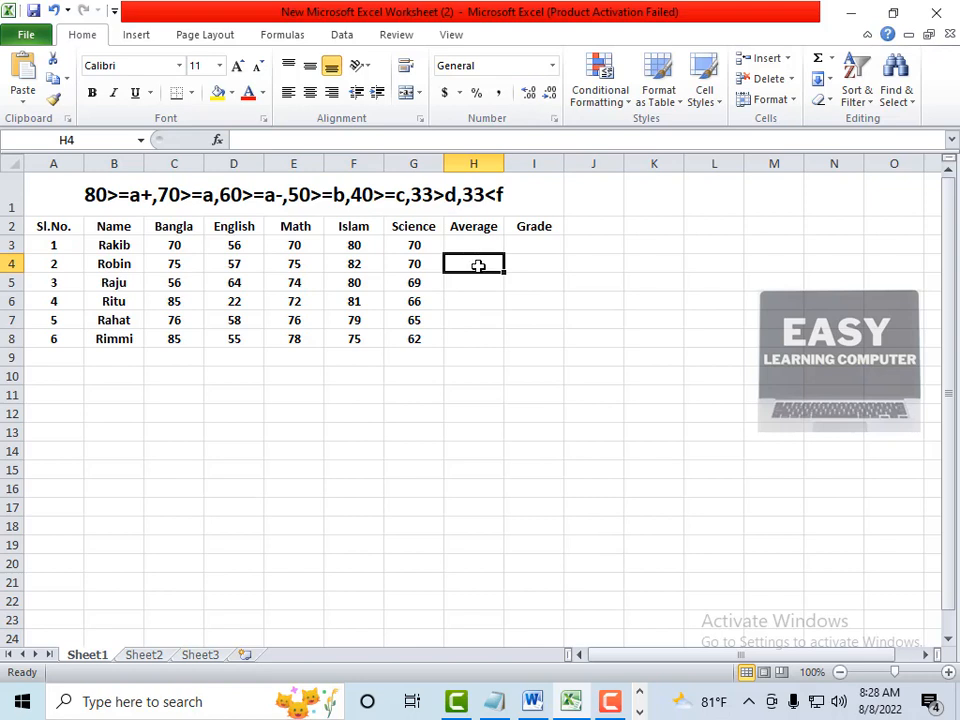
{"action": "left_click", "coordinate": [476, 276]}
{"action": "left_click", "coordinate": [479, 261]}
{"action": "left_click", "coordinate": [474, 246]}
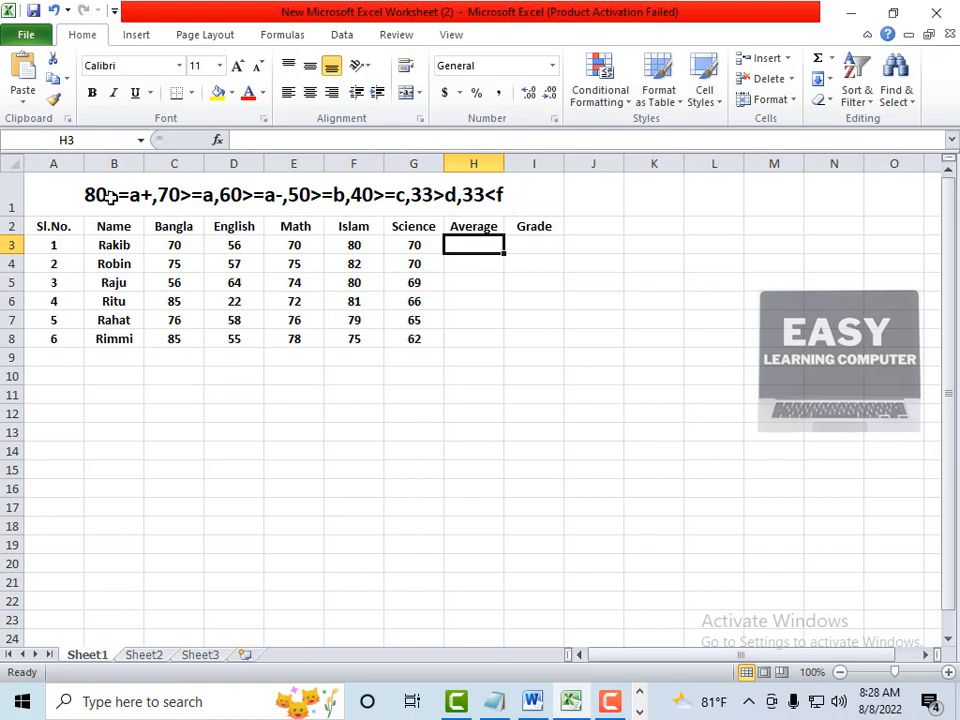
{"action": "left_click", "coordinate": [166, 206]}
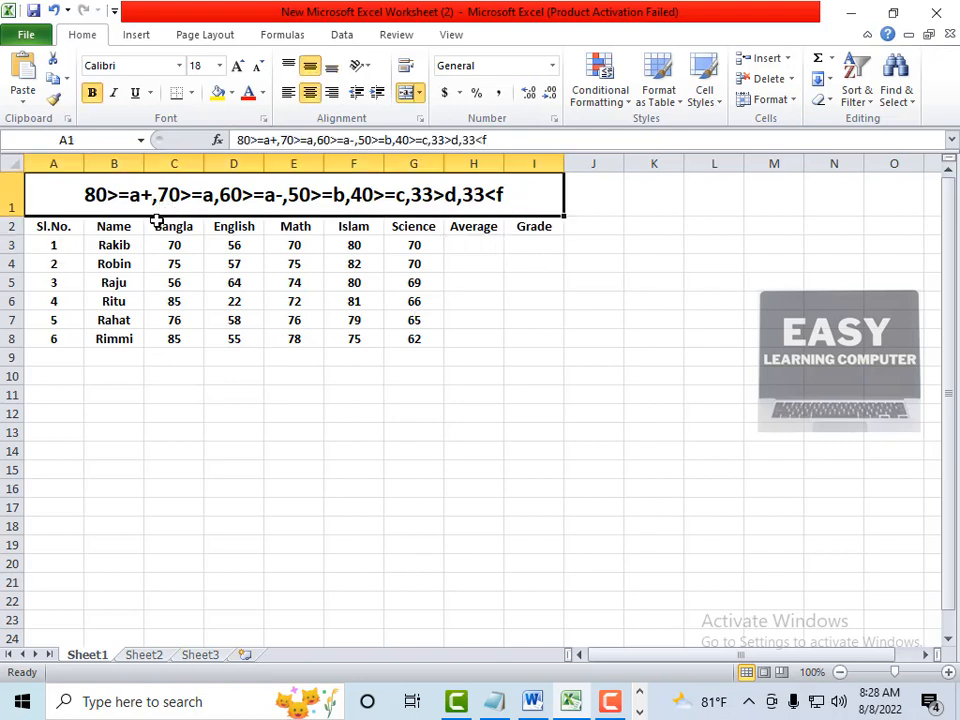
{"action": "left_click", "coordinate": [176, 280]}
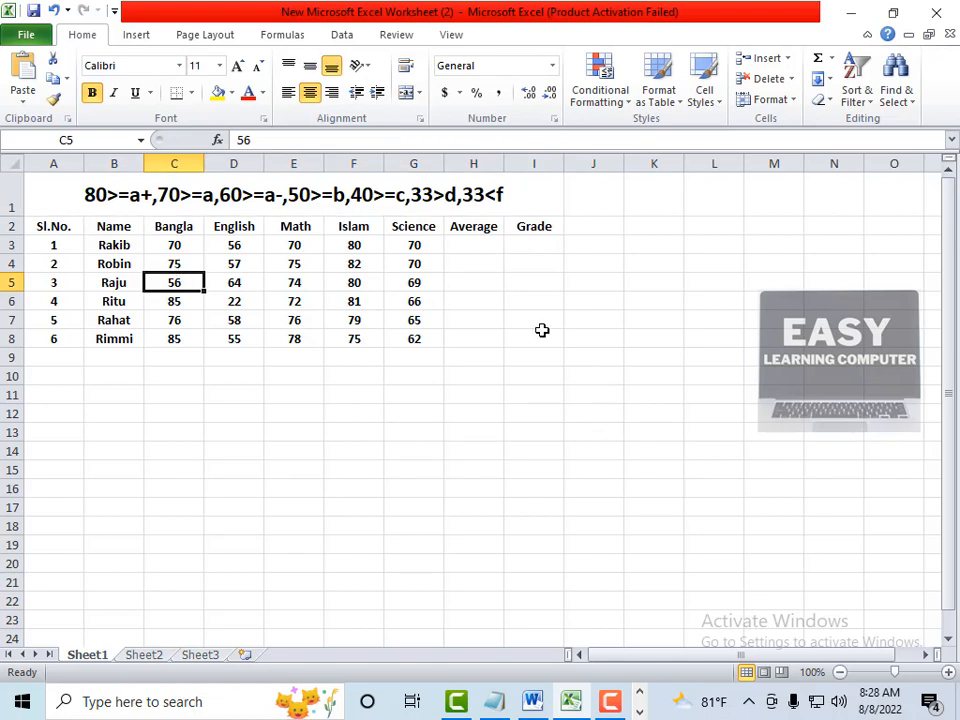
{"action": "left_click", "coordinate": [477, 248]}
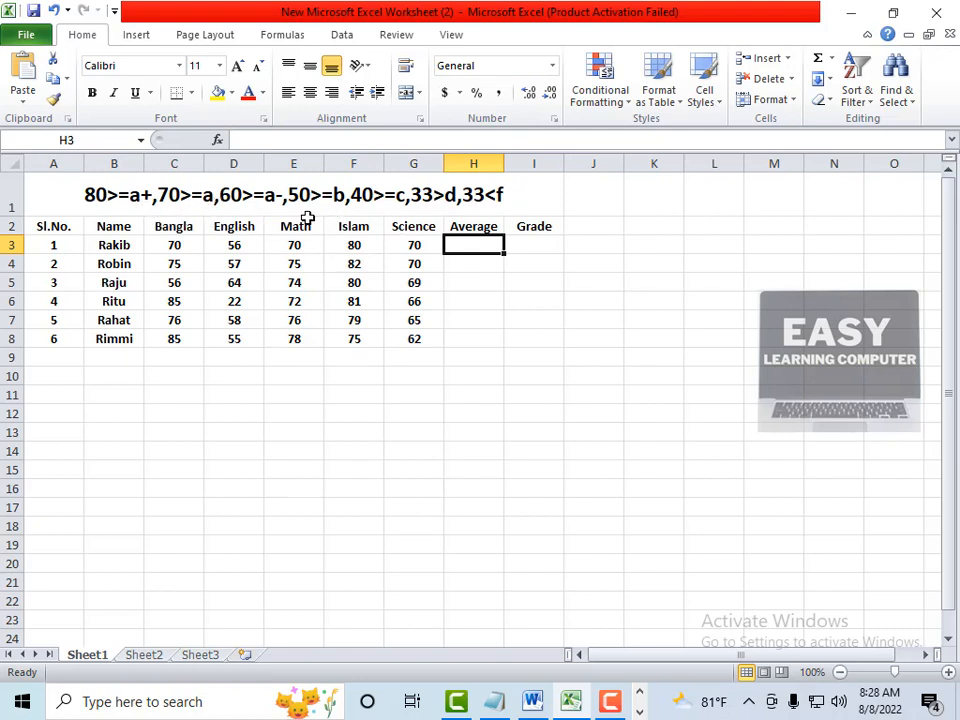
{"action": "left_click", "coordinate": [477, 263]}
{"action": "left_click", "coordinate": [476, 243]}
{"action": "left_click", "coordinate": [476, 265]}
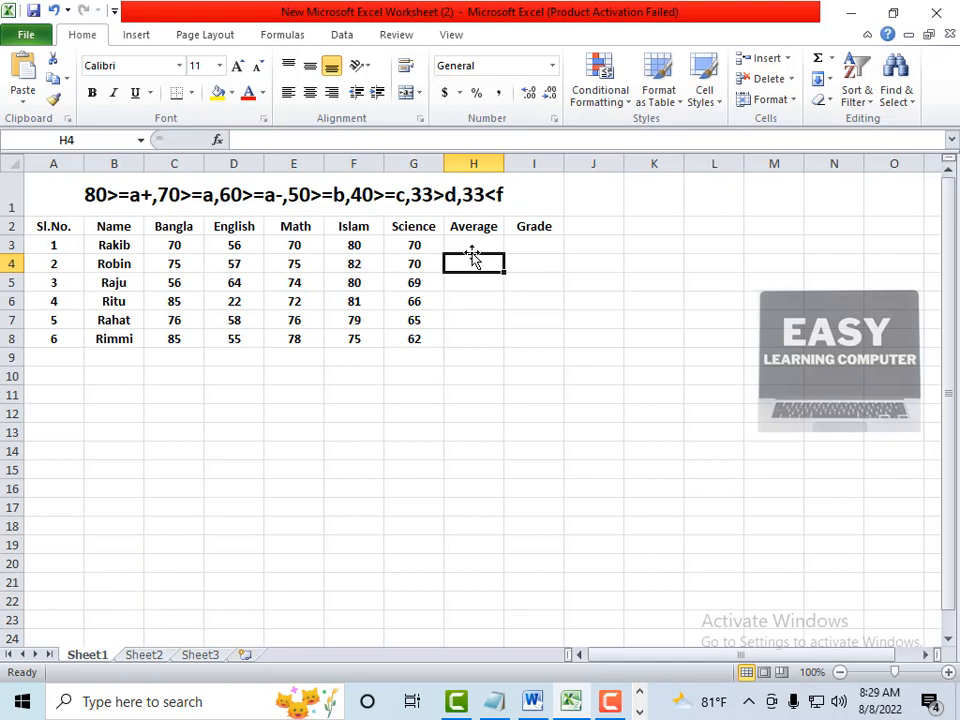
{"action": "left_click", "coordinate": [479, 244]}
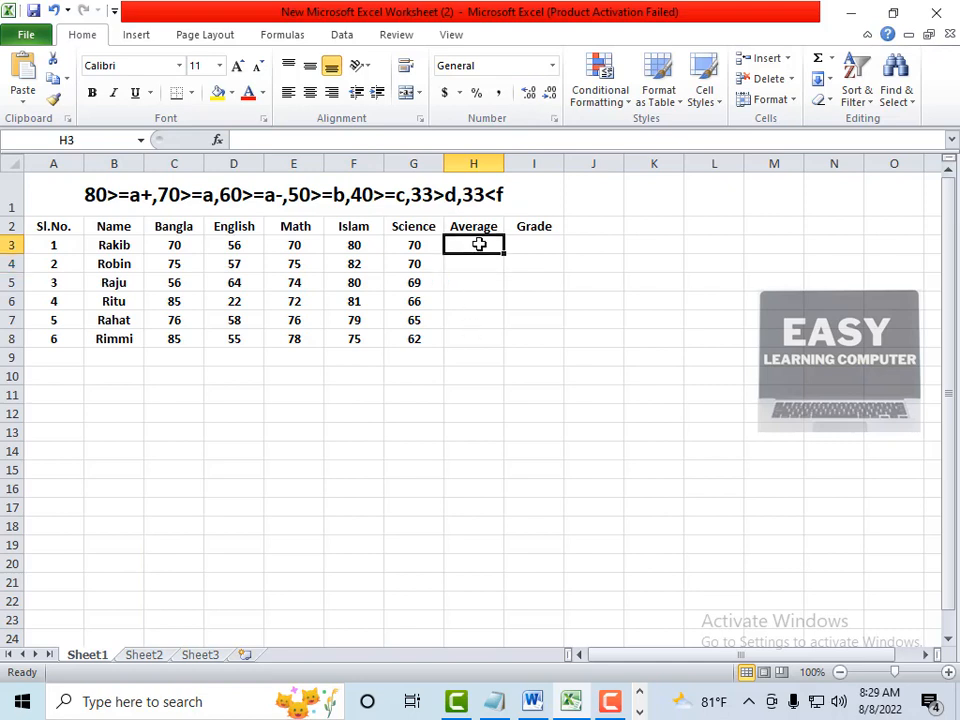
{"action": "left_click", "coordinate": [467, 265]}
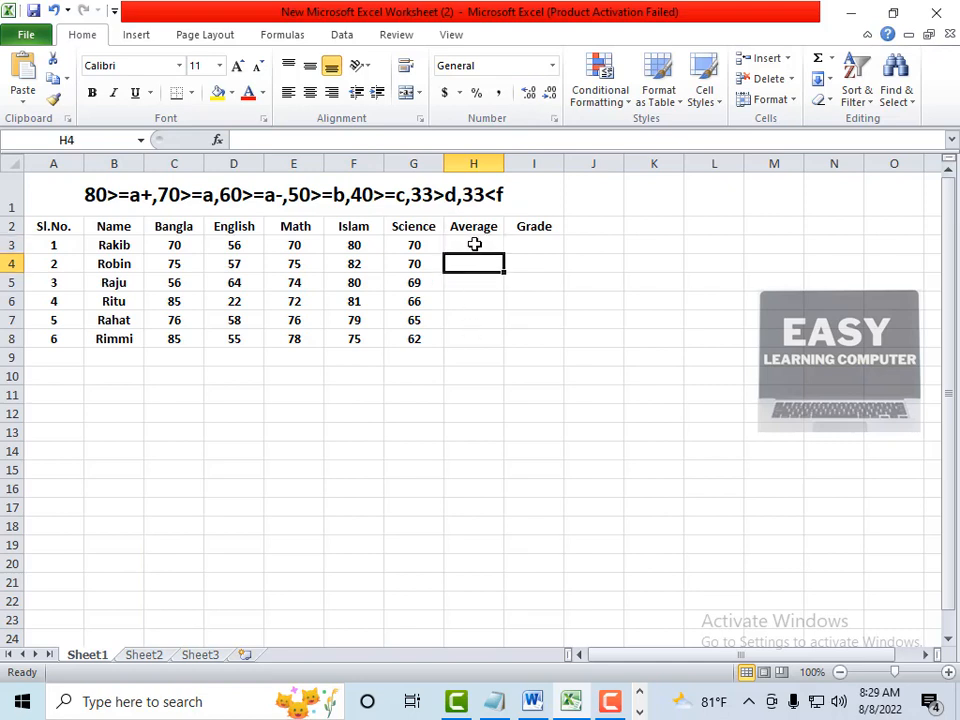
- Enter the formula =average(C3:G3) in cell H3 to average the first student's five subject marks
{"action": "left_click", "coordinate": [475, 243]}
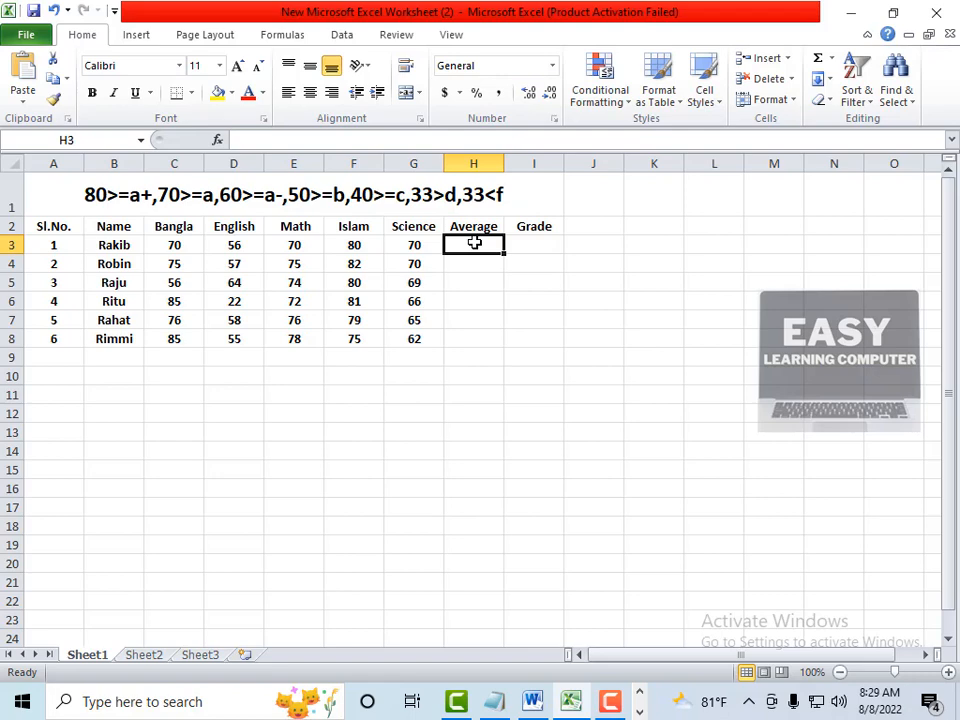
{"action": "type", "text": "="}
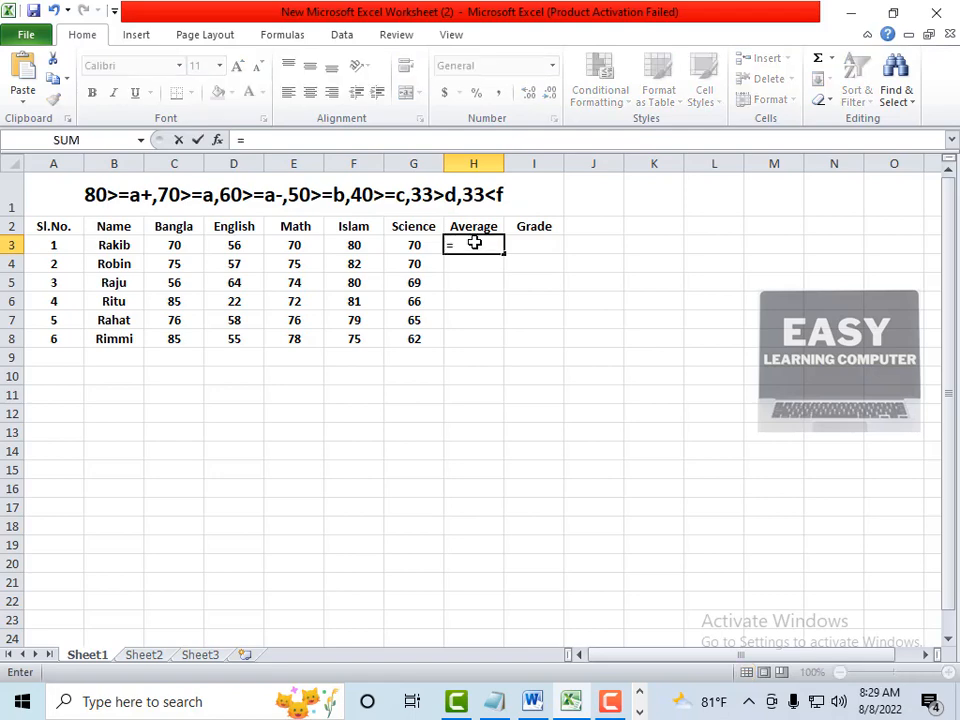
{"action": "type", "text": "ave"}
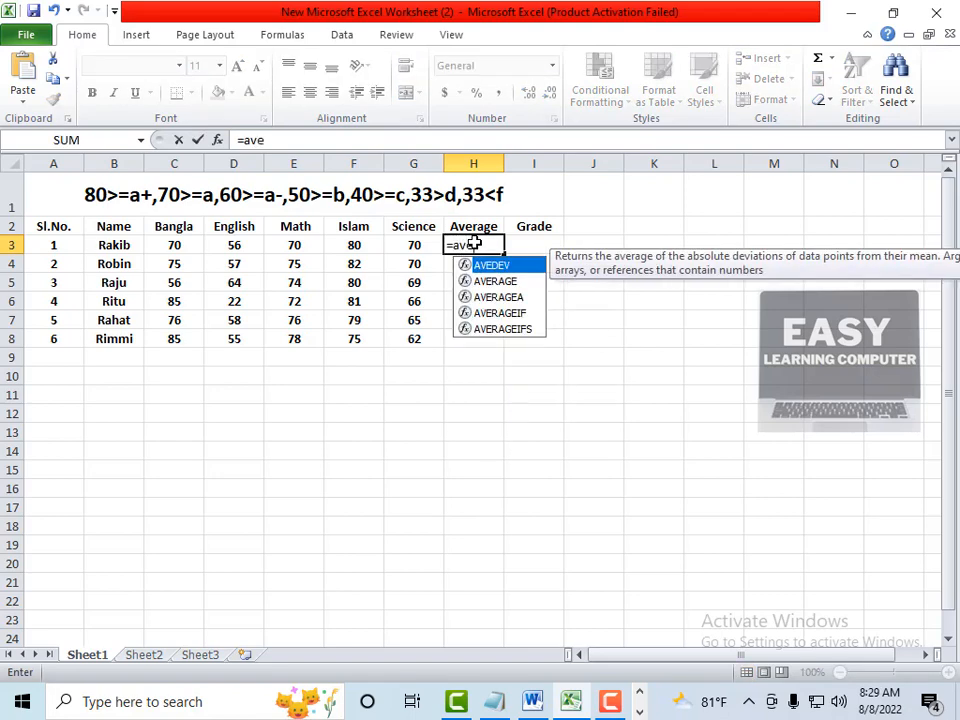
{"action": "type", "text": "rage"}
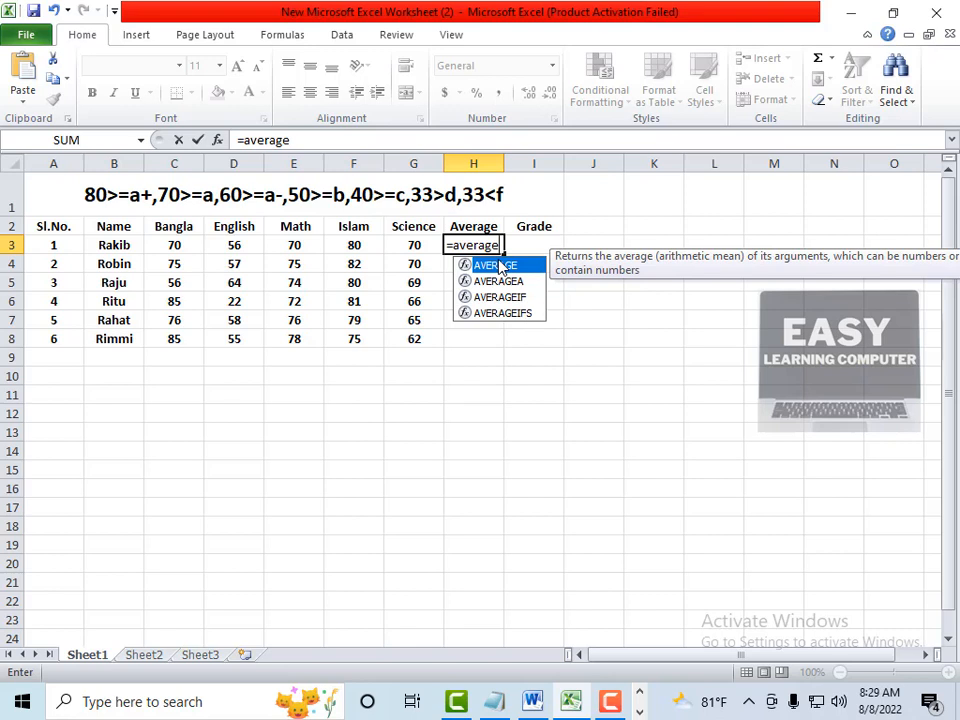
{"action": "type", "text": "("}
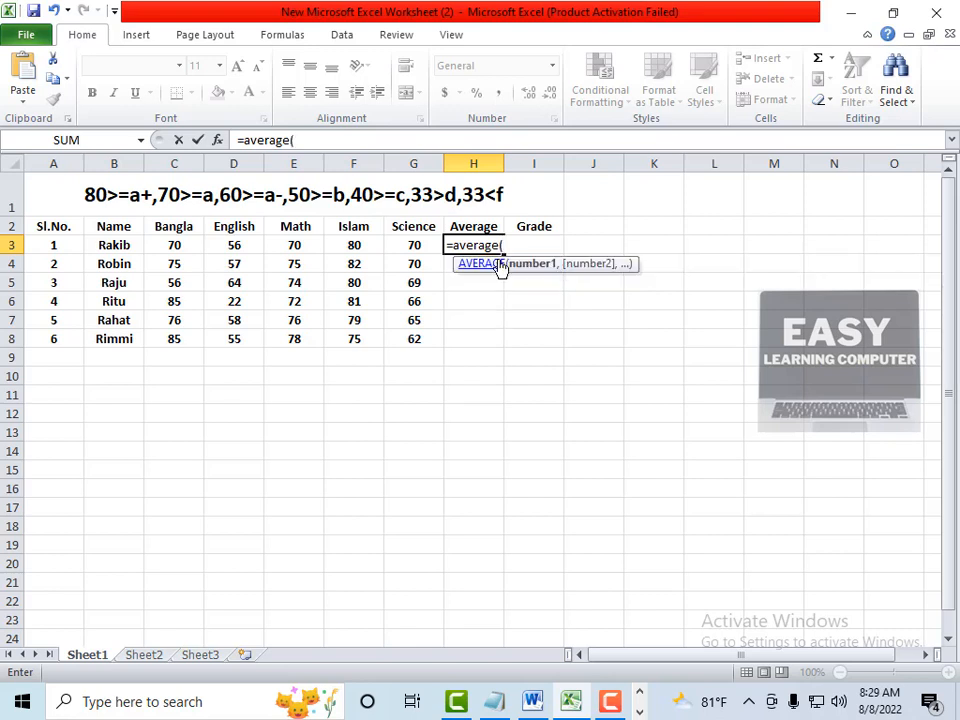
{"action": "left_click", "coordinate": [176, 245]}
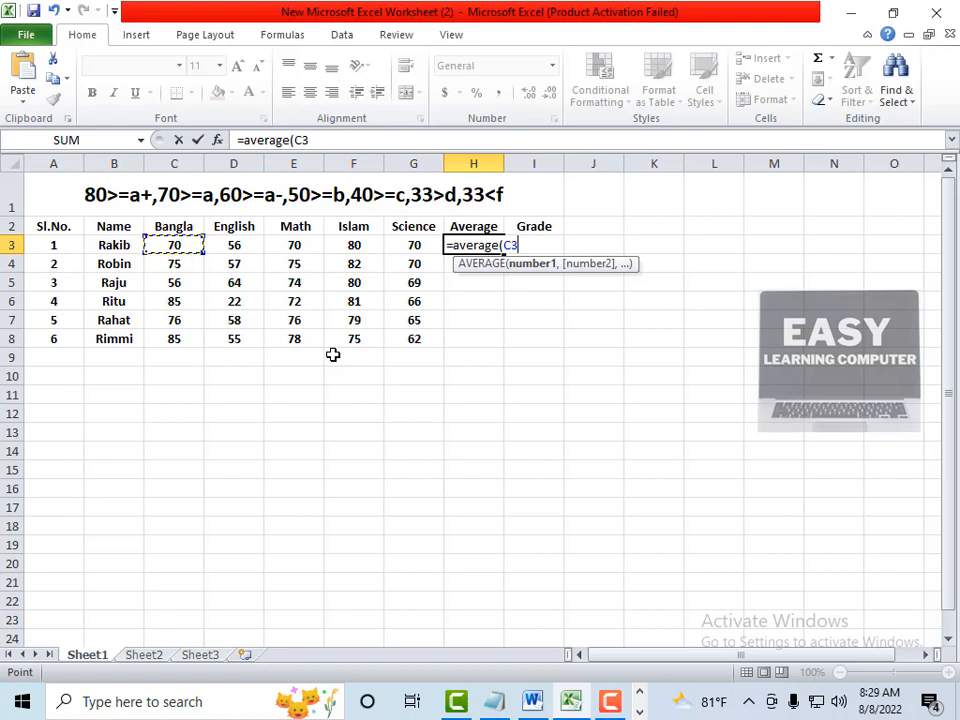
{"action": "key", "text": "F8"}
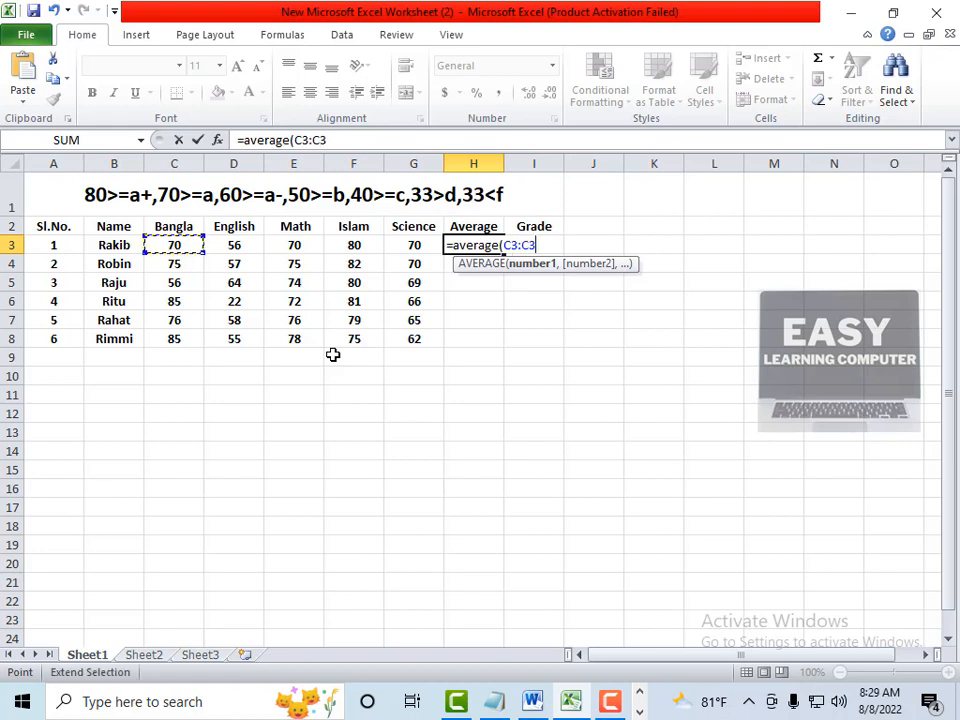
{"action": "left_click", "coordinate": [425, 245]}
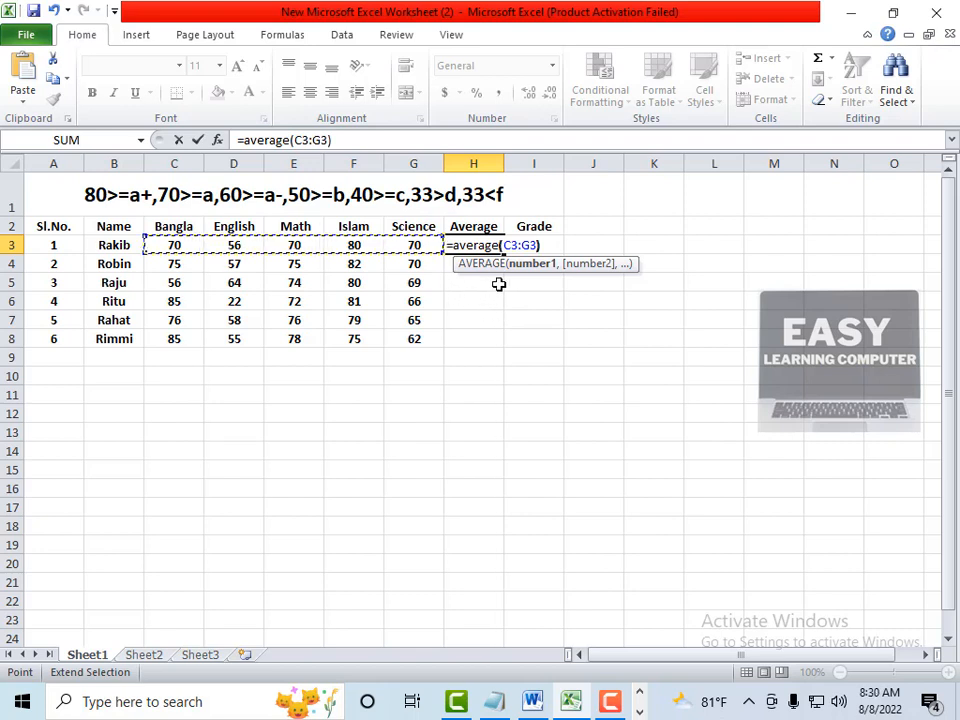
{"action": "type", "text": ")"}
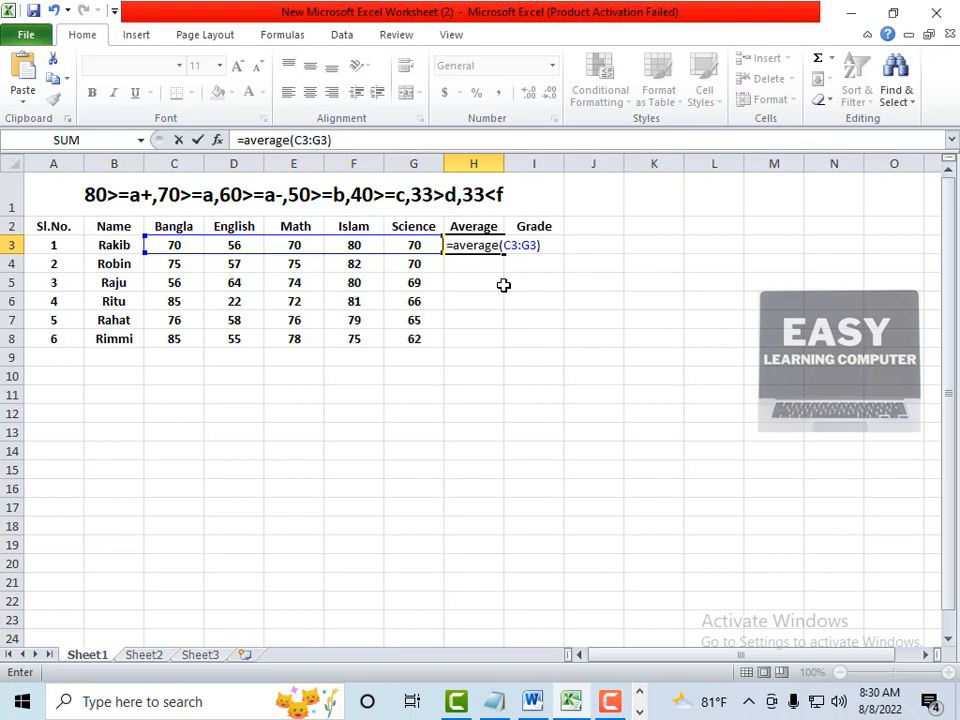
{"action": "key", "text": "Return"}
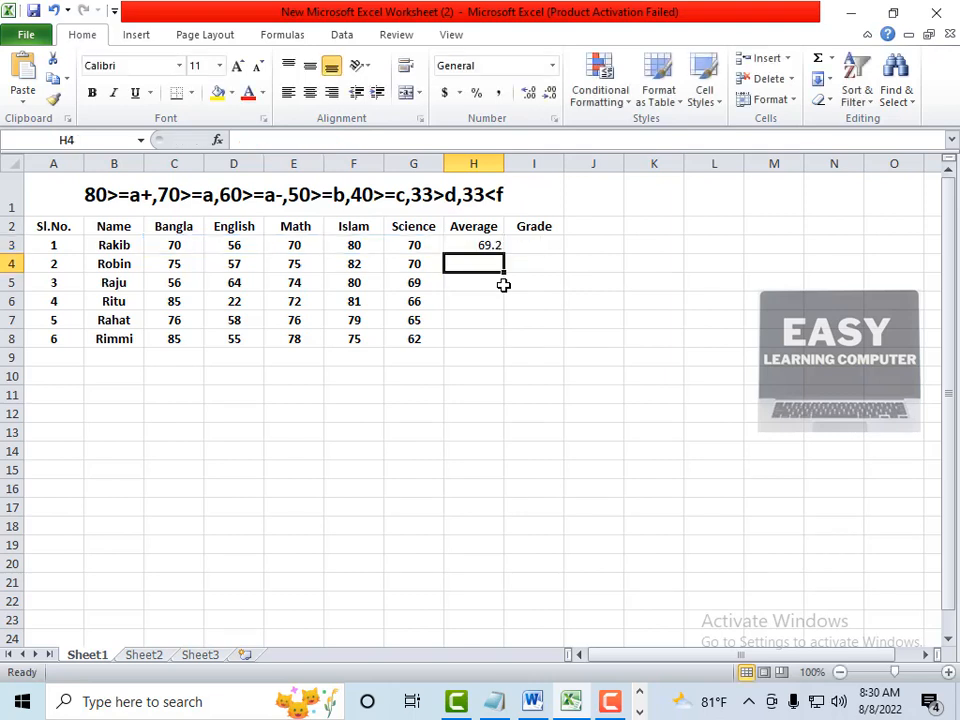
- Fill the average formula from H3 down to H8 and check the copied formulas in the Average column
{"action": "left_click", "coordinate": [462, 240]}
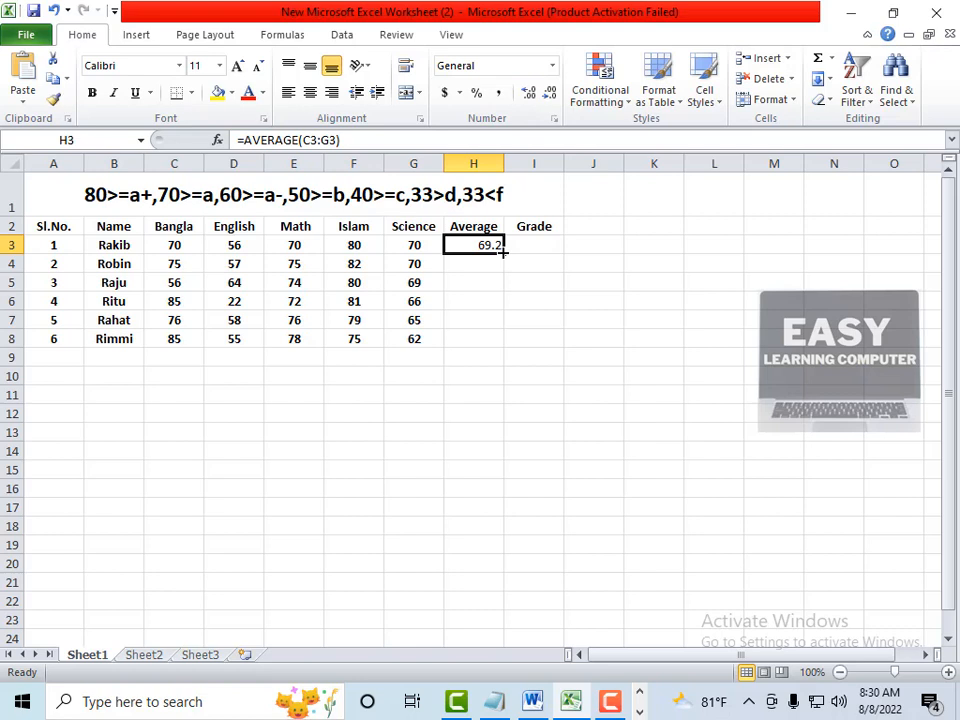
{"action": "left_click_drag", "start_coordinate": [503, 253], "coordinate": [503, 345]}
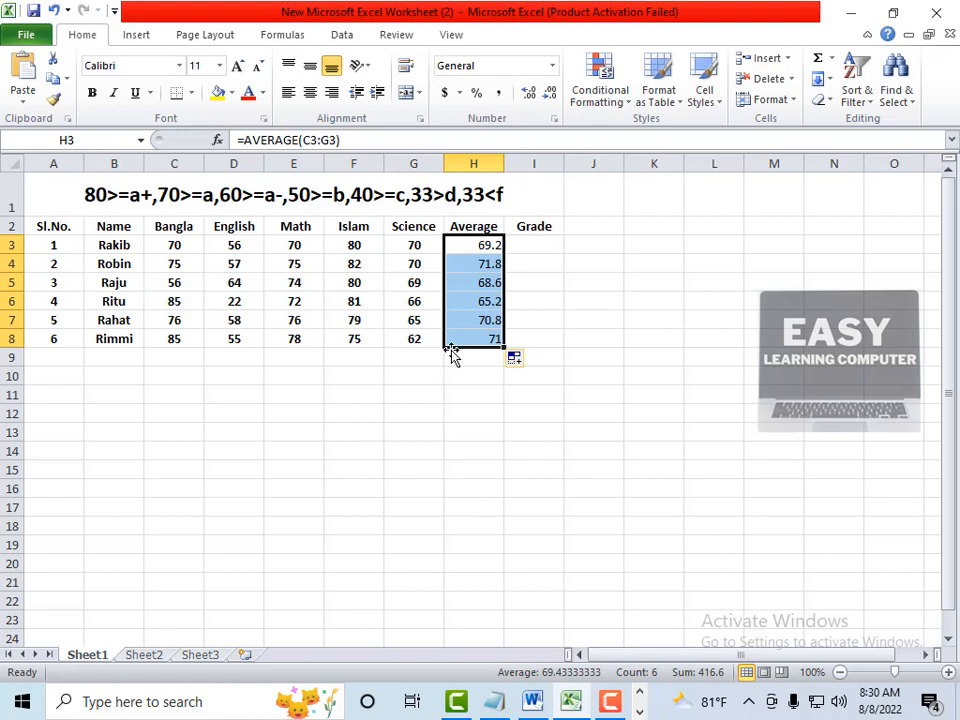
{"action": "left_click", "coordinate": [457, 282]}
{"action": "left_click", "coordinate": [466, 264]}
{"action": "left_click", "coordinate": [471, 302]}
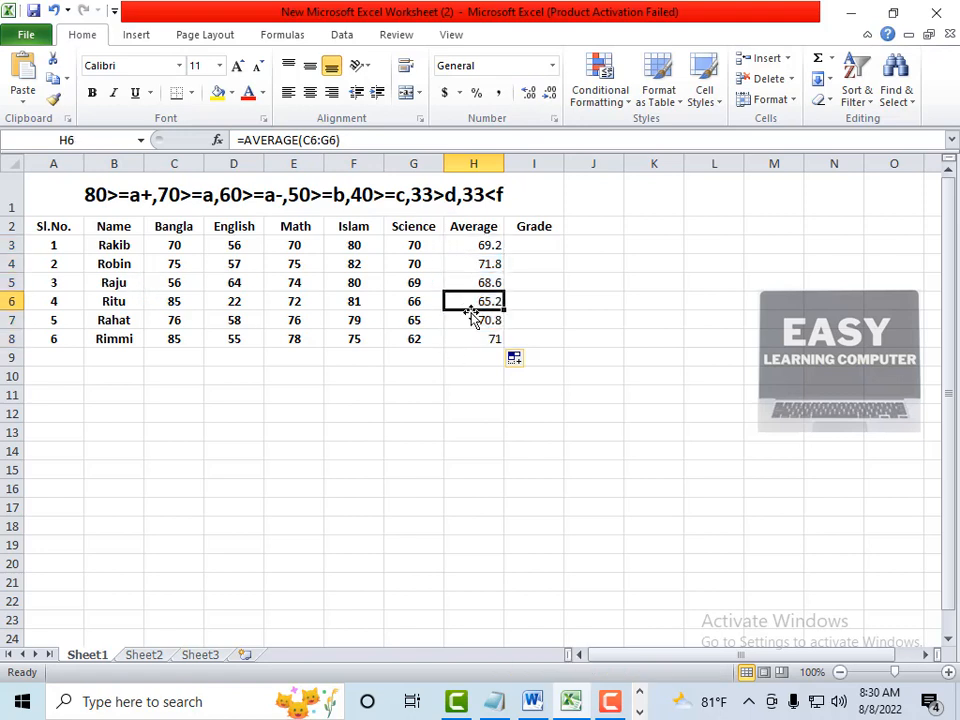
{"action": "left_click", "coordinate": [466, 337]}
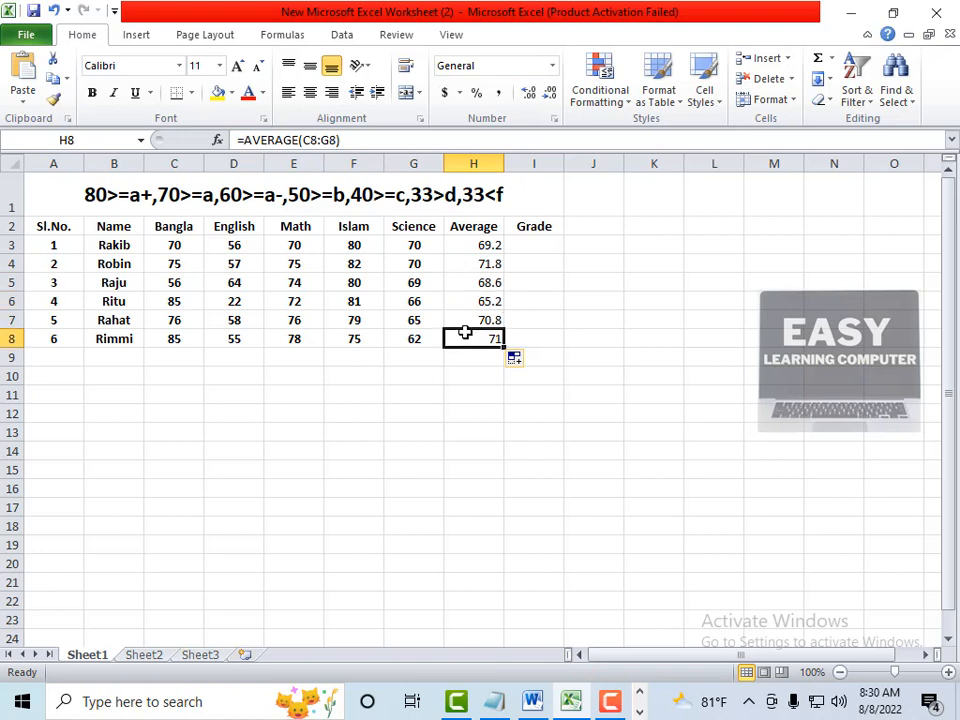
{"action": "left_click", "coordinate": [543, 249]}
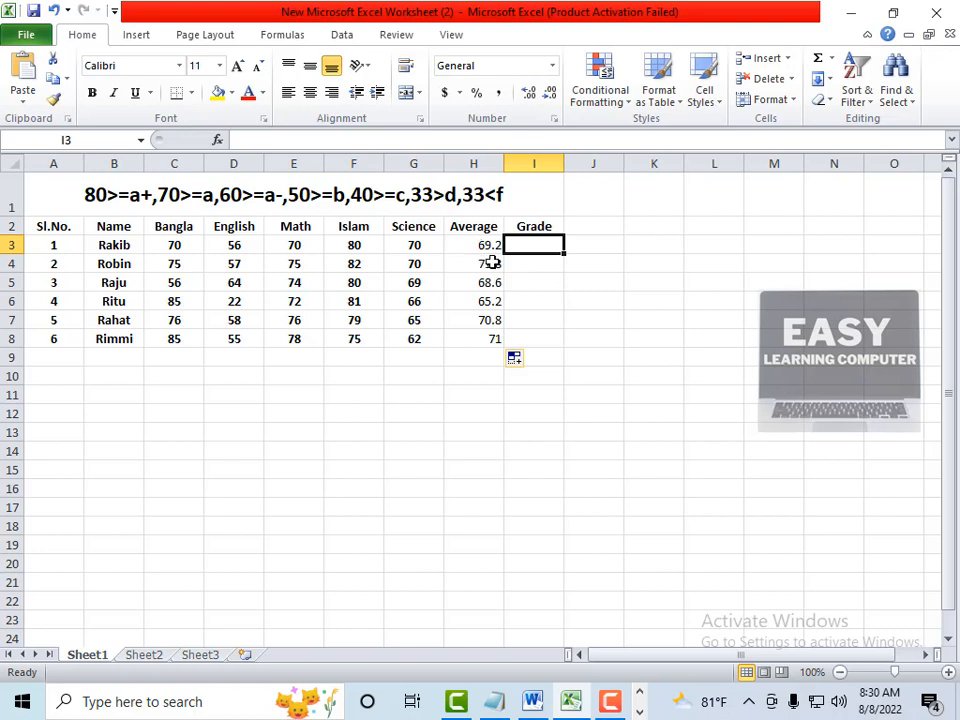
{"action": "left_click", "coordinate": [525, 261]}
{"action": "left_click", "coordinate": [520, 247]}
{"action": "left_click", "coordinate": [540, 266]}
- Begin the Grade formula in cell I3 as =If(or( with the first fail condition C3<33 for Bangla
{"action": "left_click", "coordinate": [538, 244]}
{"action": "type", "text": "="}
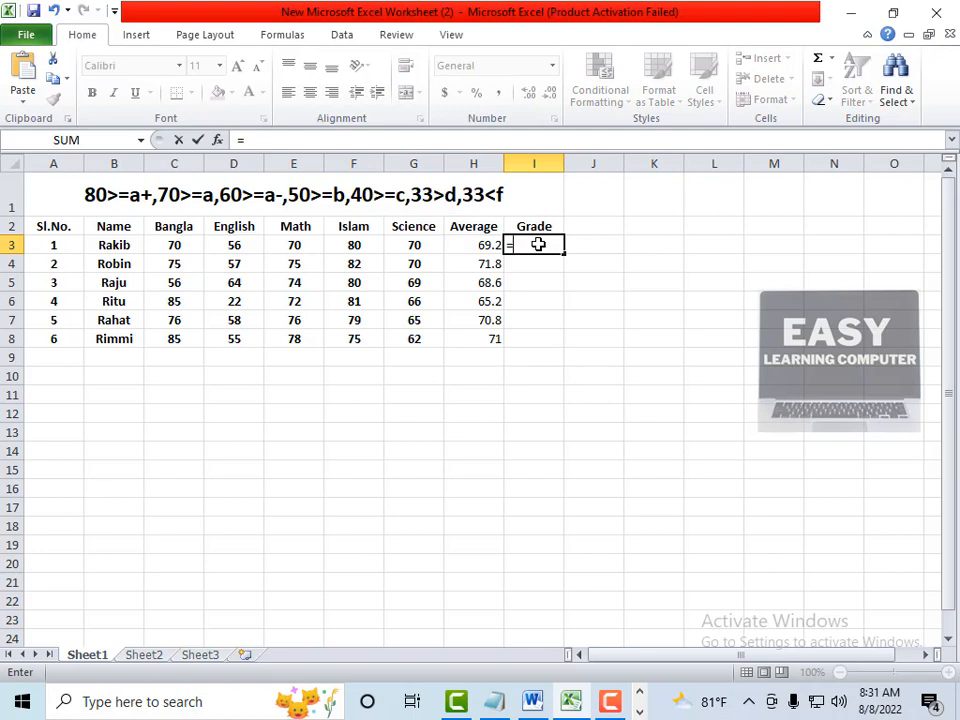
{"action": "type", "text": "If"}
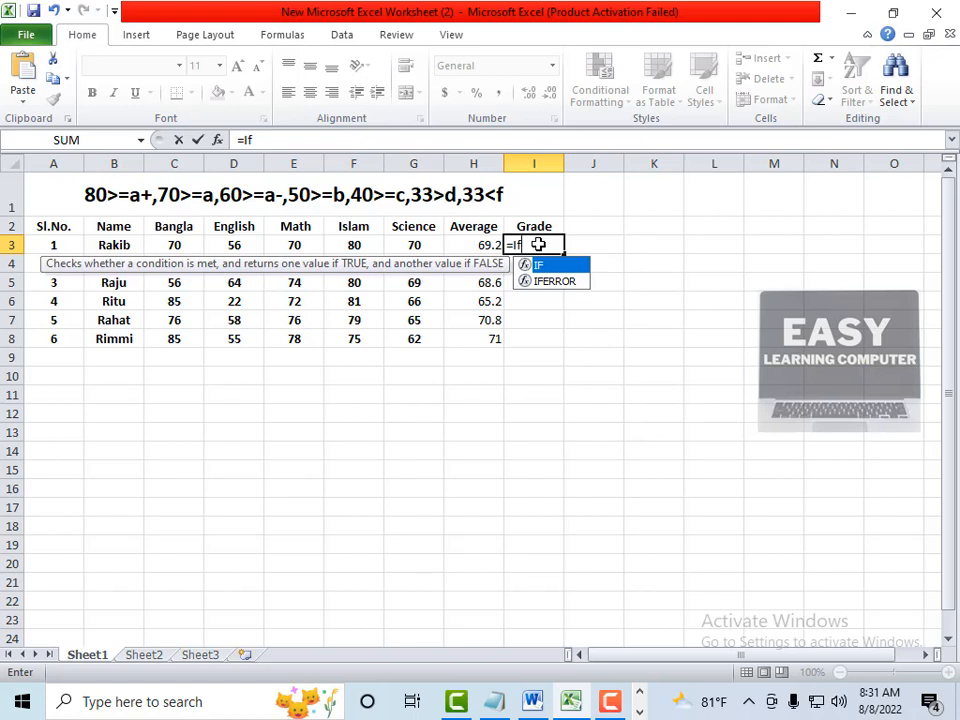
{"action": "type", "text": "(or"}
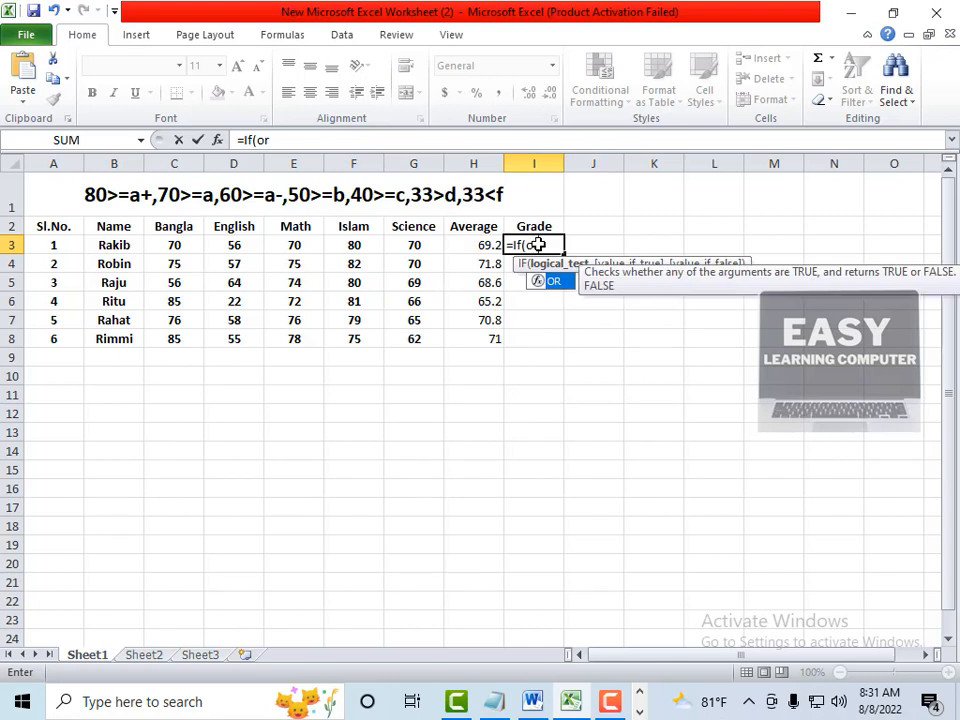
{"action": "type", "text": "("}
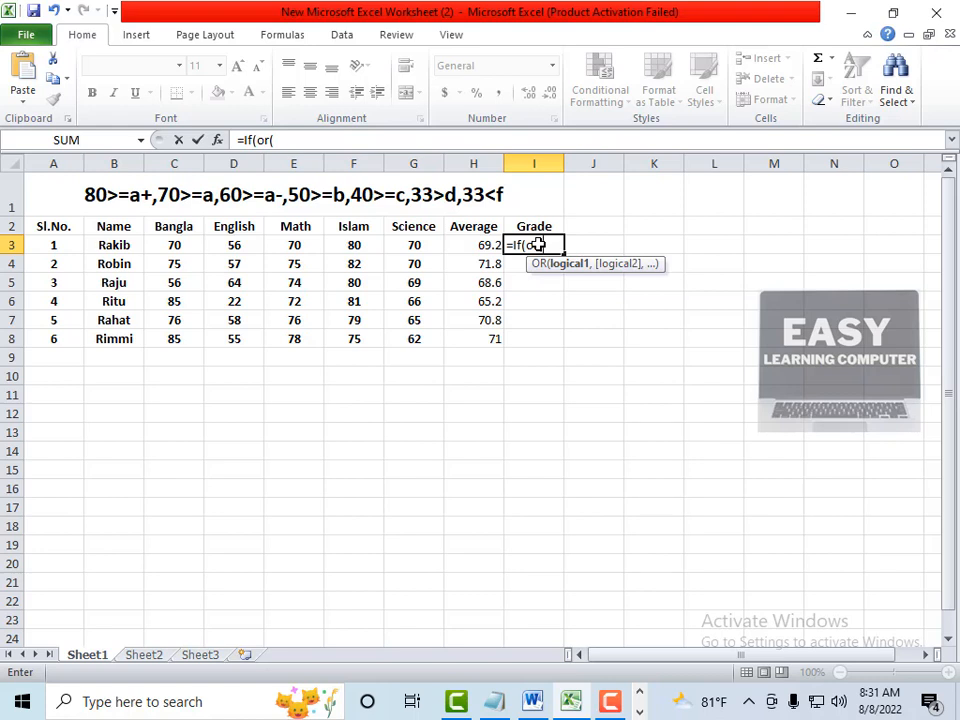
{"action": "left_click", "coordinate": [187, 250]}
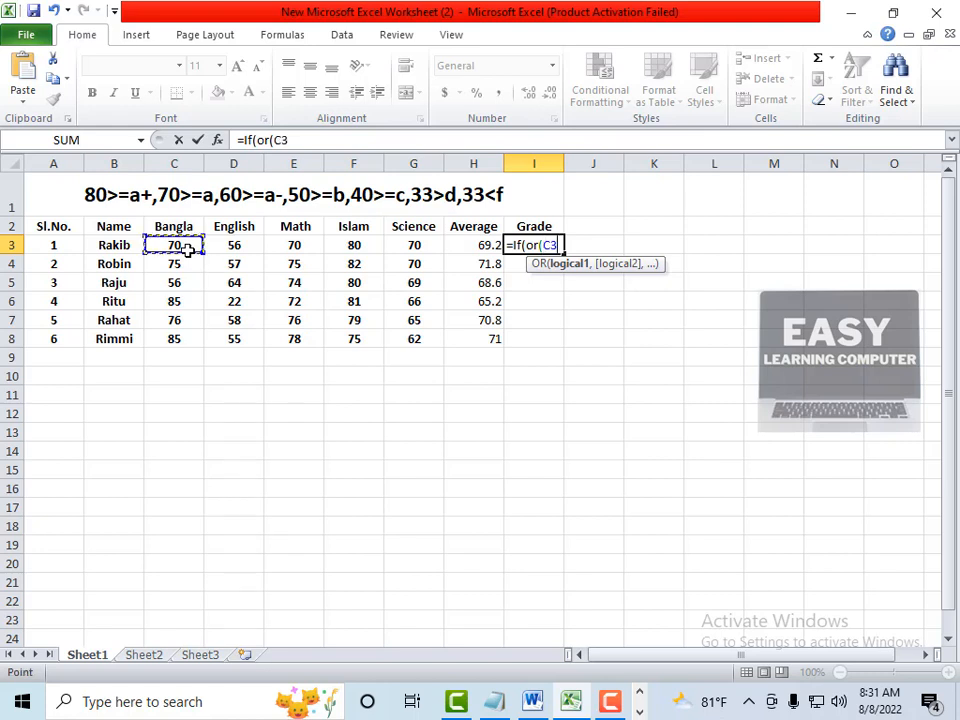
{"action": "type", "text": "<33,"}
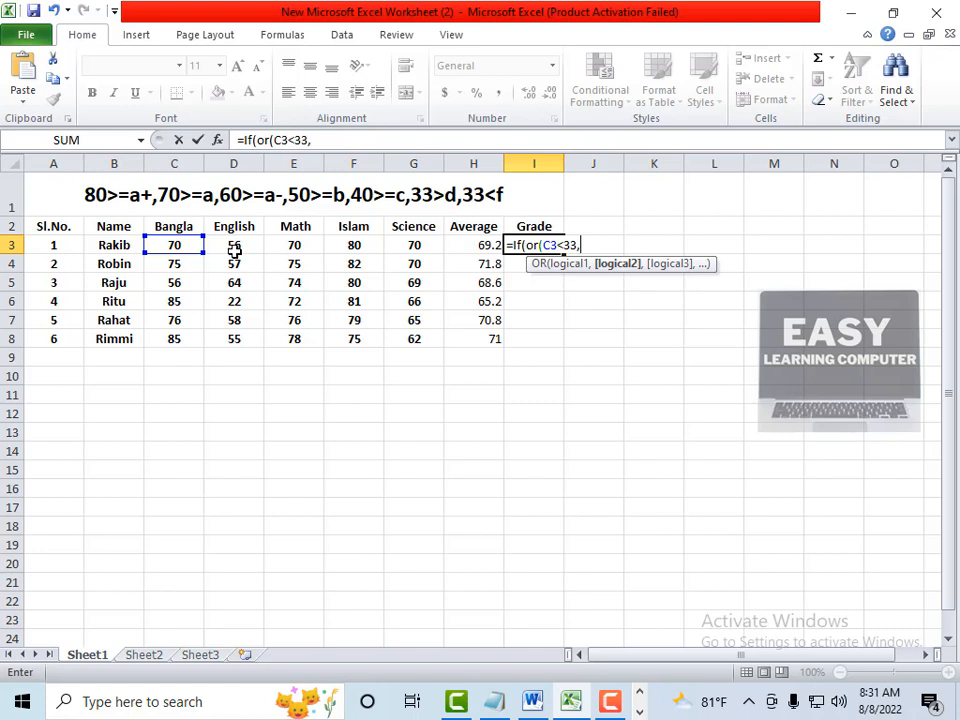
- Add the remaining fail conditions D3<33, E3<33, F3<33 and G3<33 to the OR test in cell I3
{"action": "left_click", "coordinate": [237, 247]}
{"action": "type", "text": "<33"}
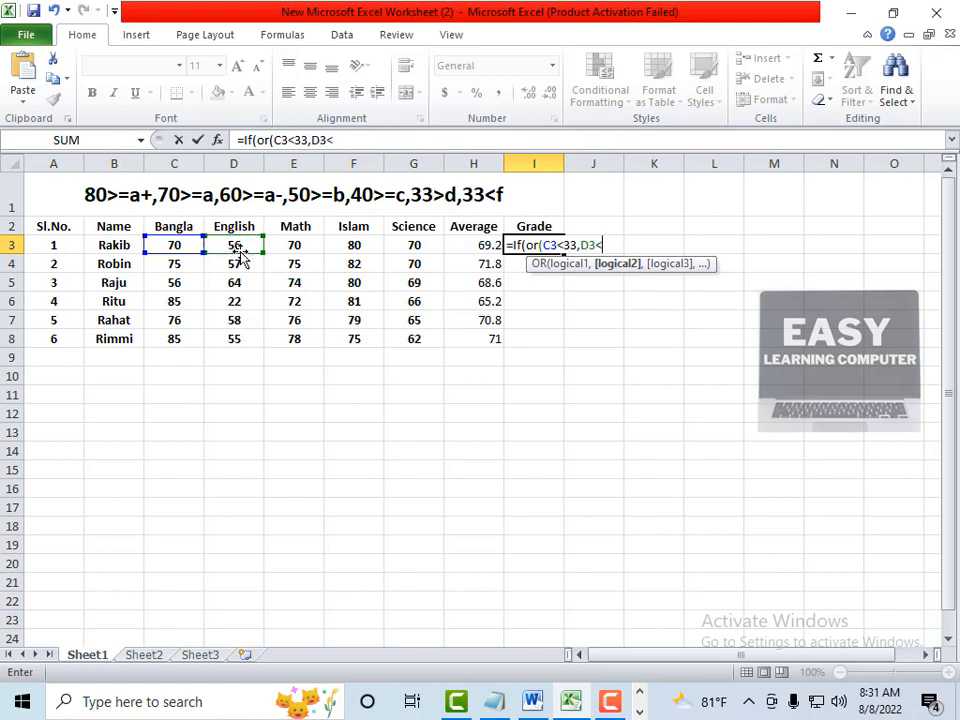
{"action": "type", "text": ","}
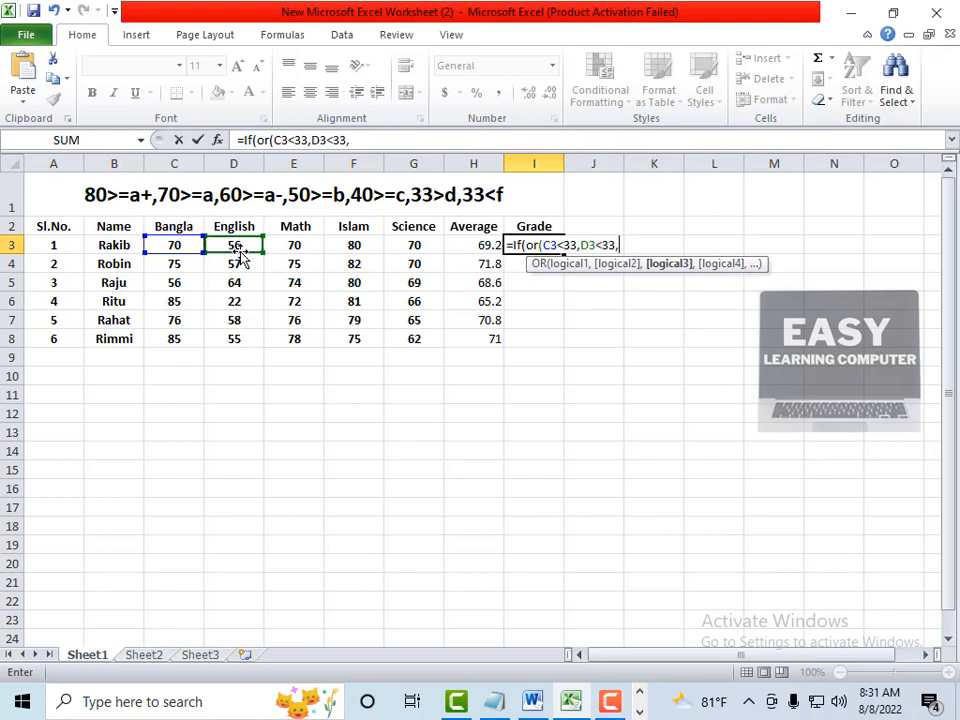
{"action": "left_click", "coordinate": [310, 245]}
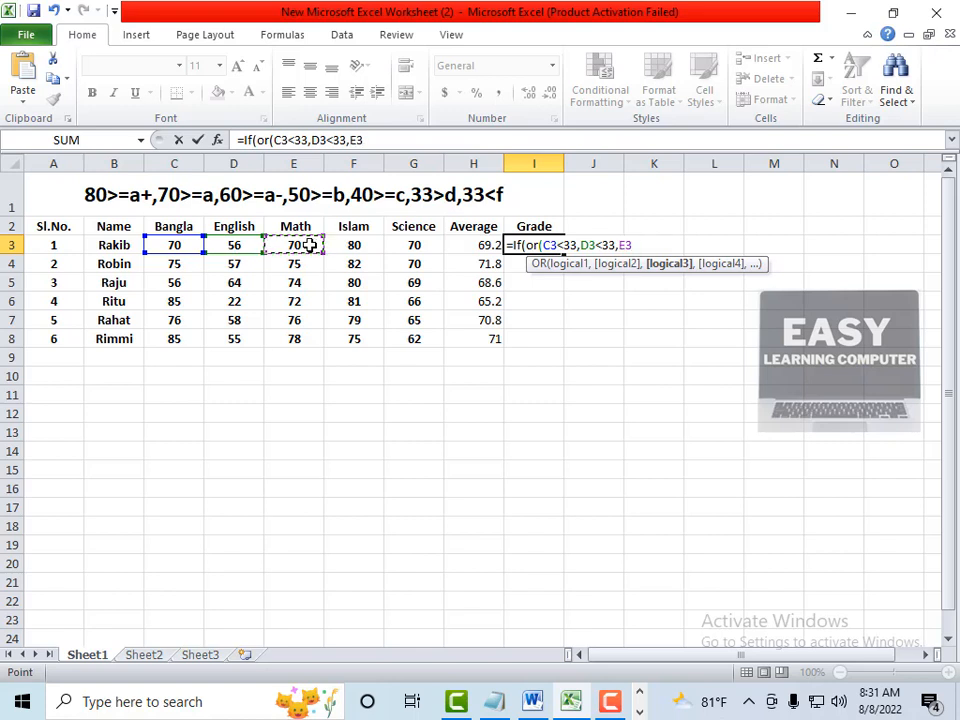
{"action": "type", "text": "<33,"}
{"action": "left_click", "coordinate": [375, 252]}
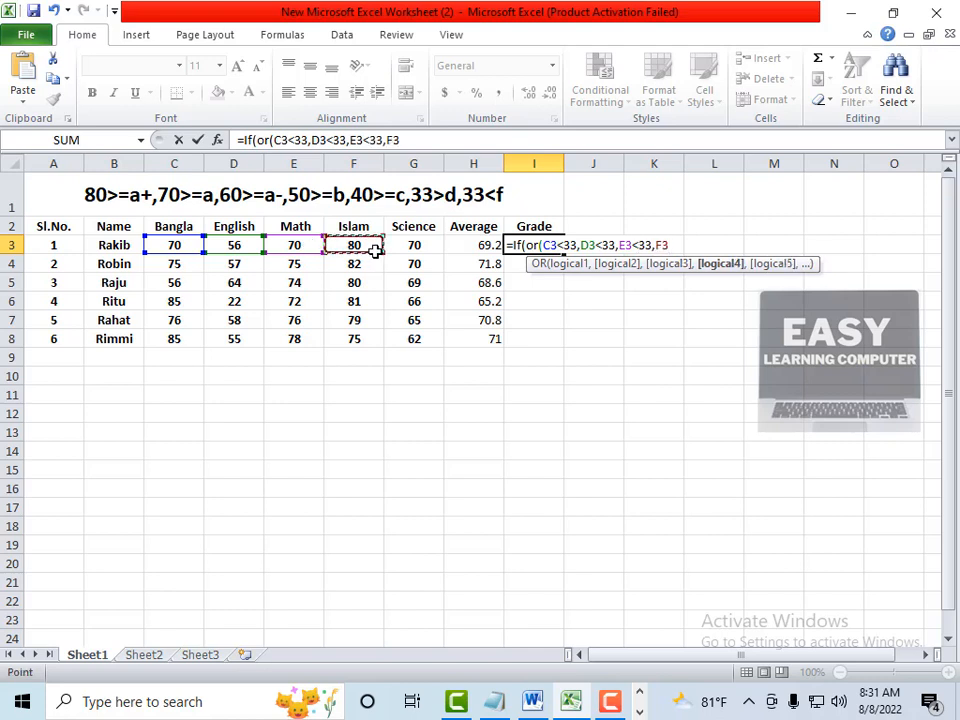
{"action": "type", "text": "<33,"}
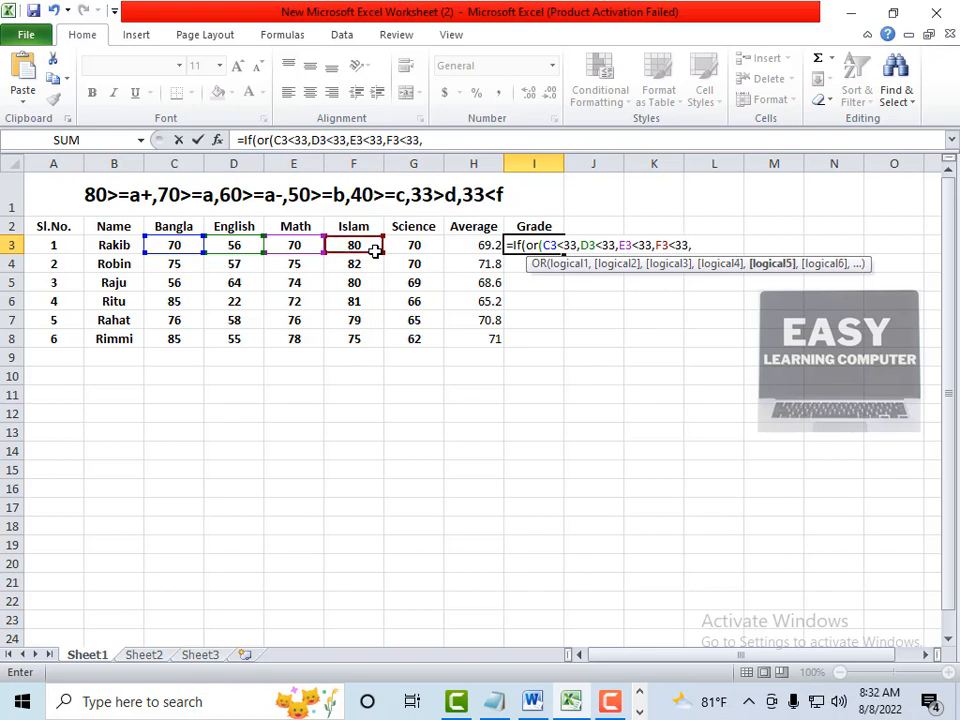
{"action": "left_click", "coordinate": [408, 243]}
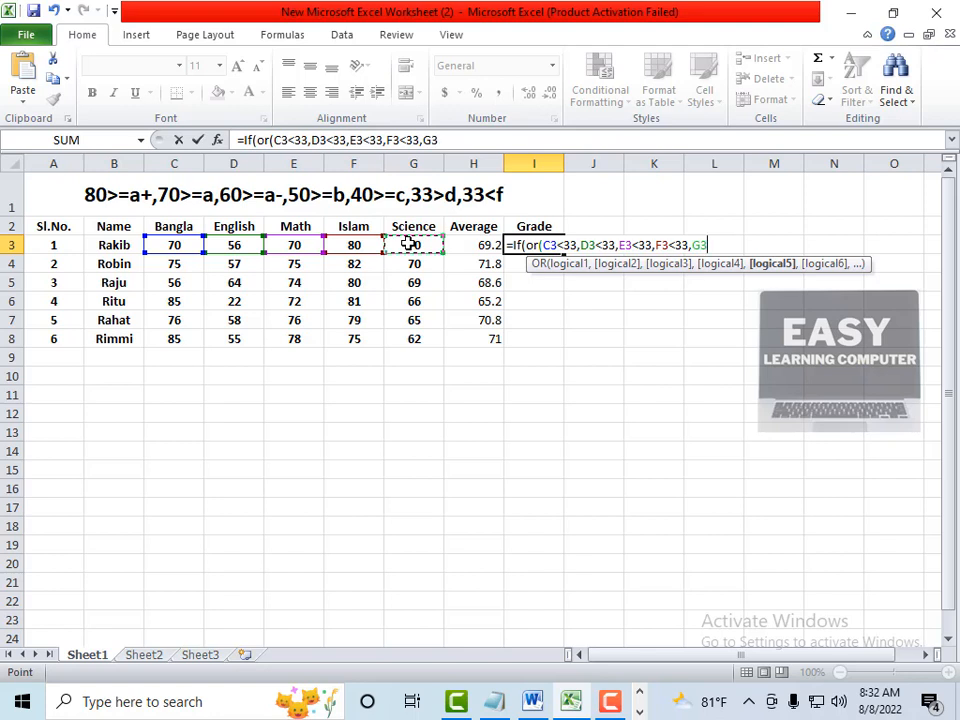
{"action": "type", "text": "<33,"}
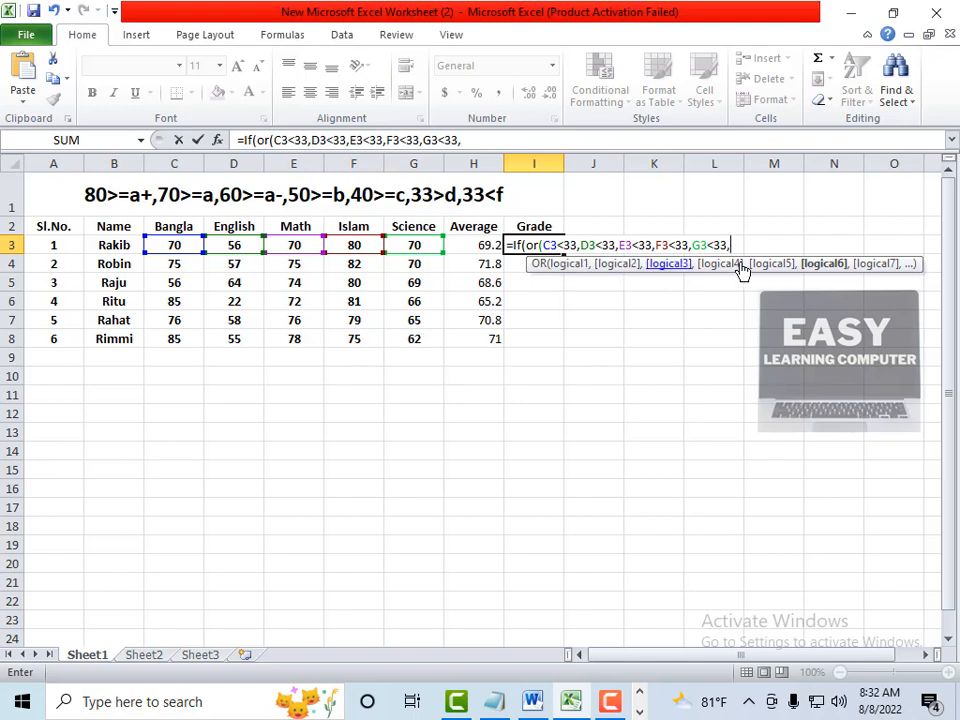
- Close the OR test after G3<33 and give "fail" as the result when it is true
{"action": "key", "text": "BackSpace"}
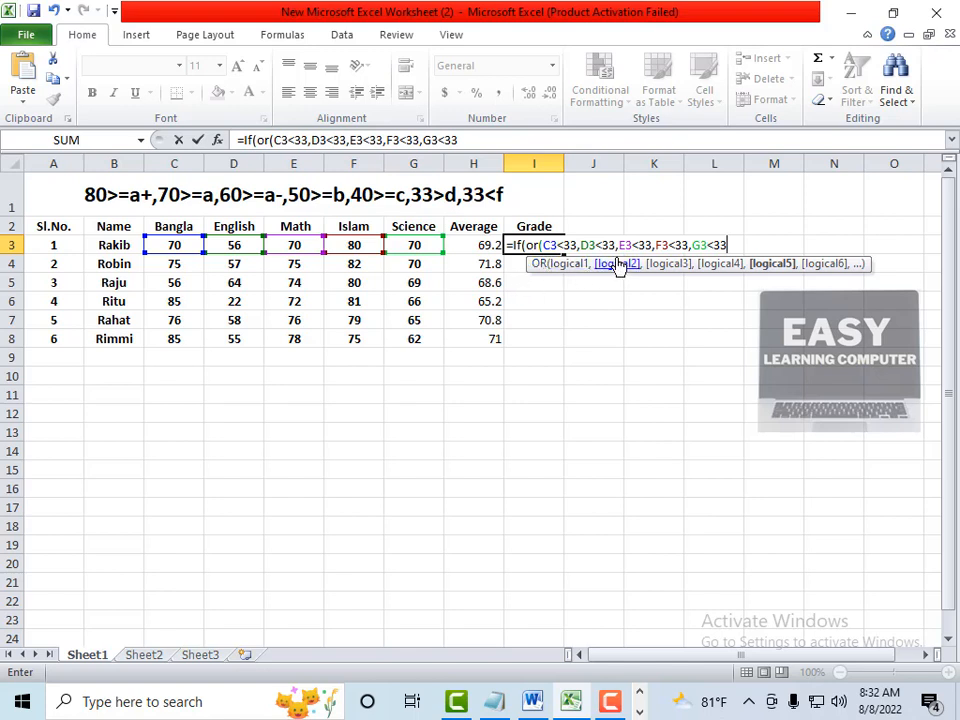
{"action": "type", "text": "),"}
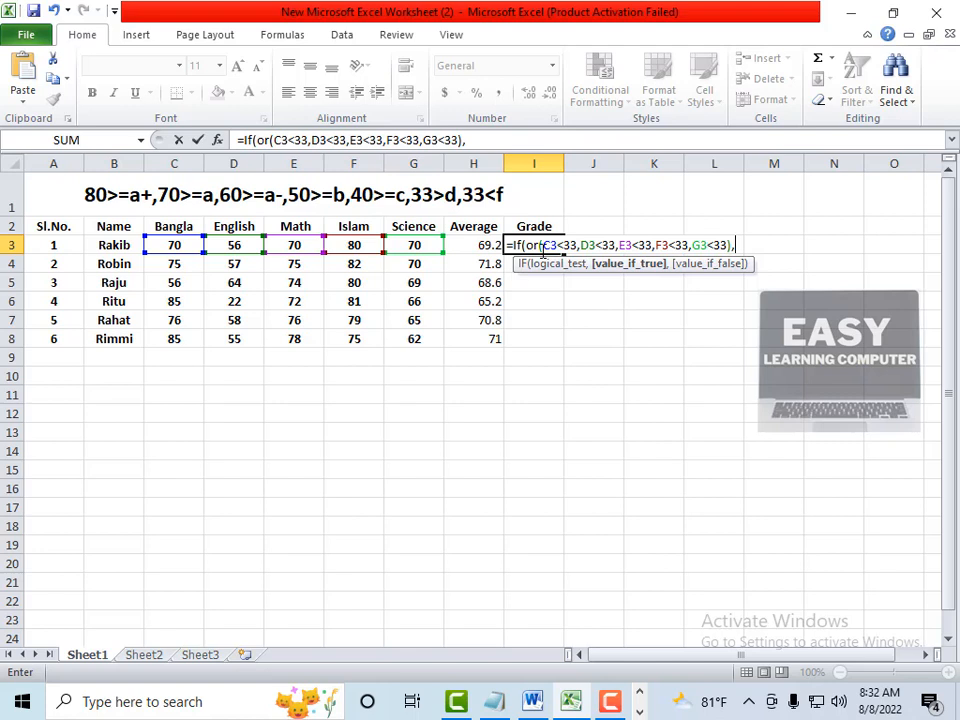
{"action": "type", "text": "\"fail\""}
- Nest if(H3>=80,"a+", as the false branch of the Grade formula in I3
{"action": "type", "text": ",i"}
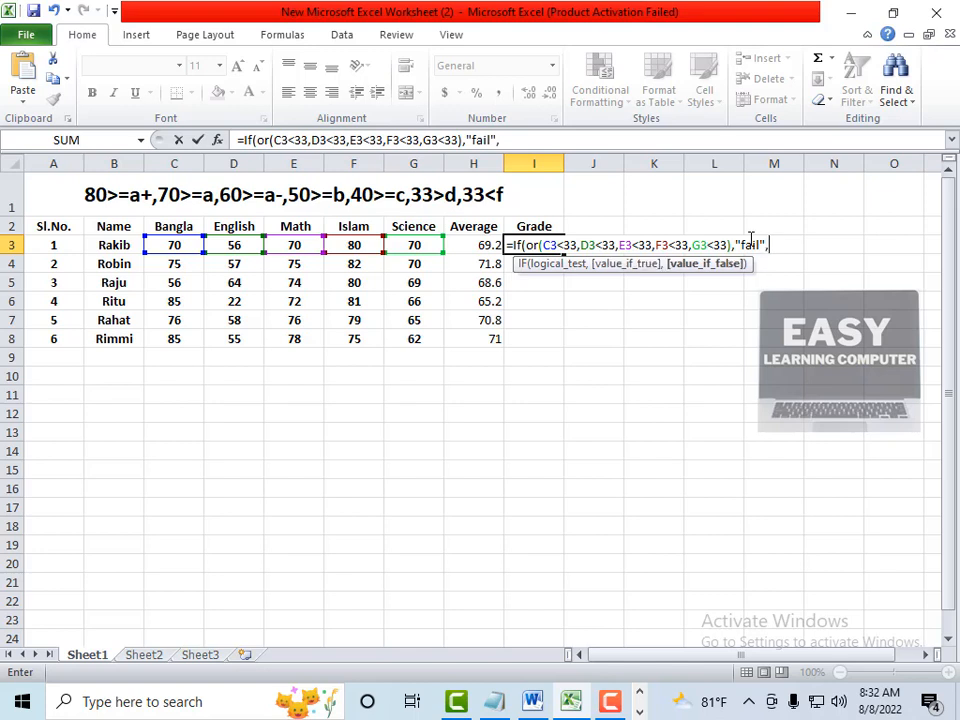
{"action": "type", "text": "f"}
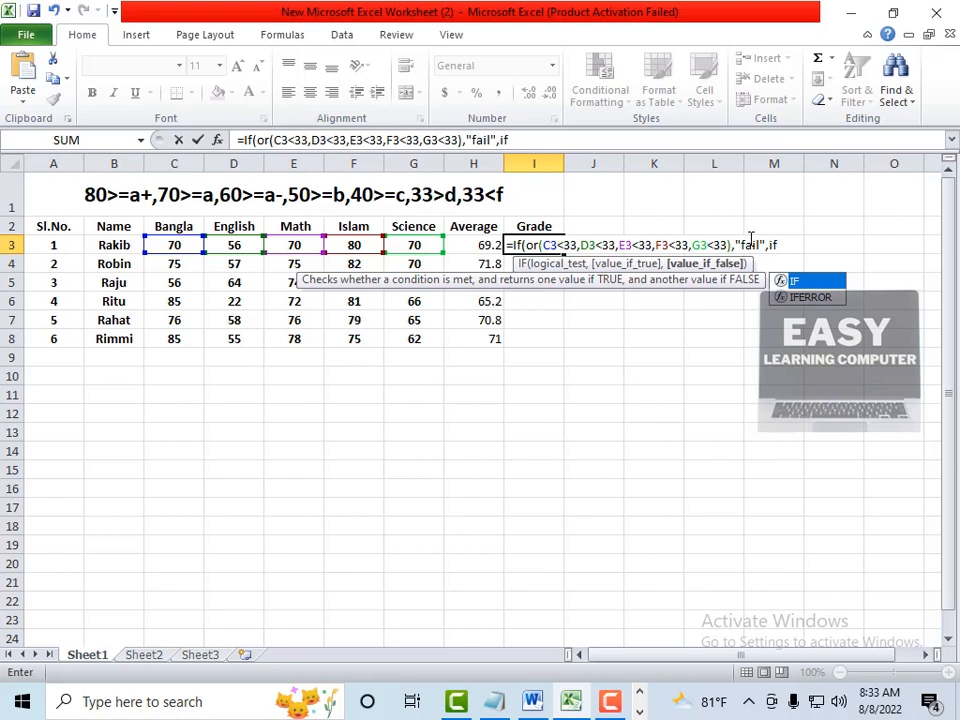
{"action": "type", "text": "("}
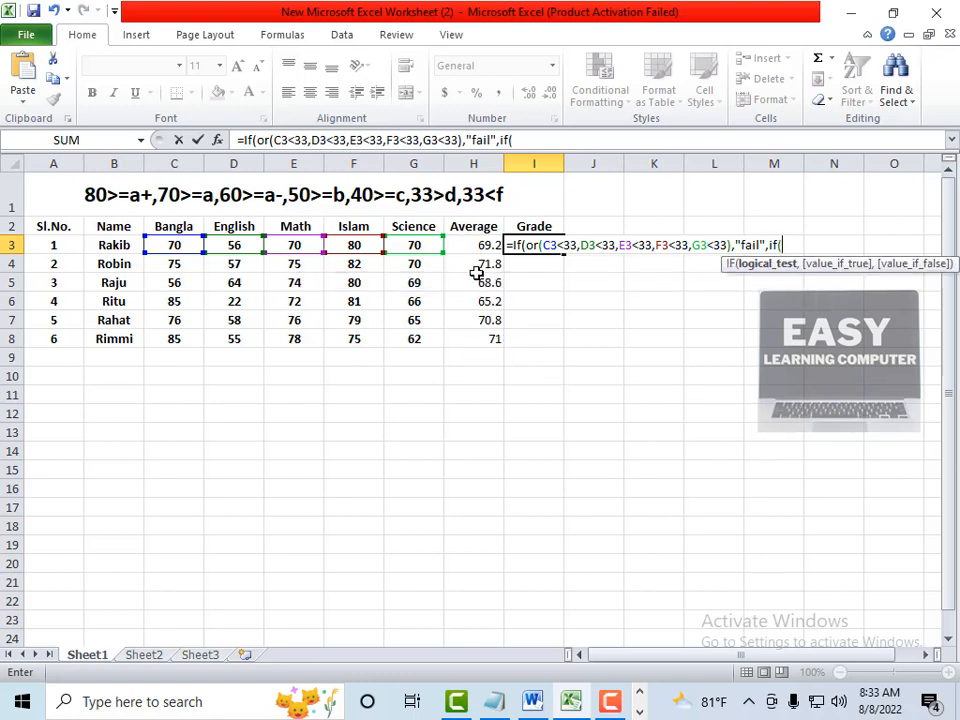
{"action": "left_click", "coordinate": [474, 245]}
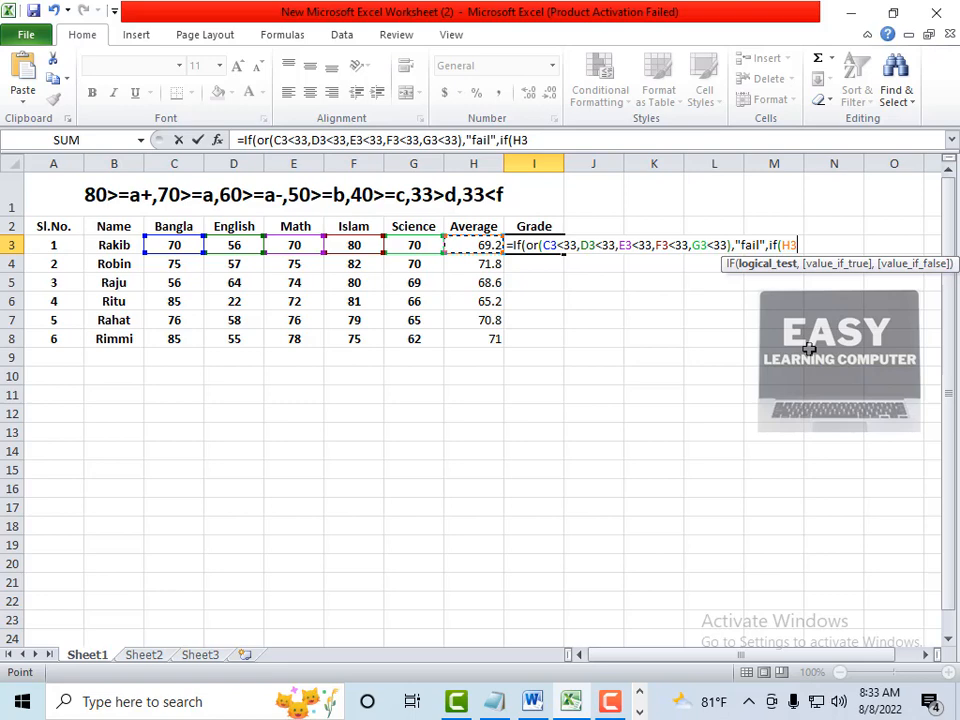
{"action": "type", "text": ">"}
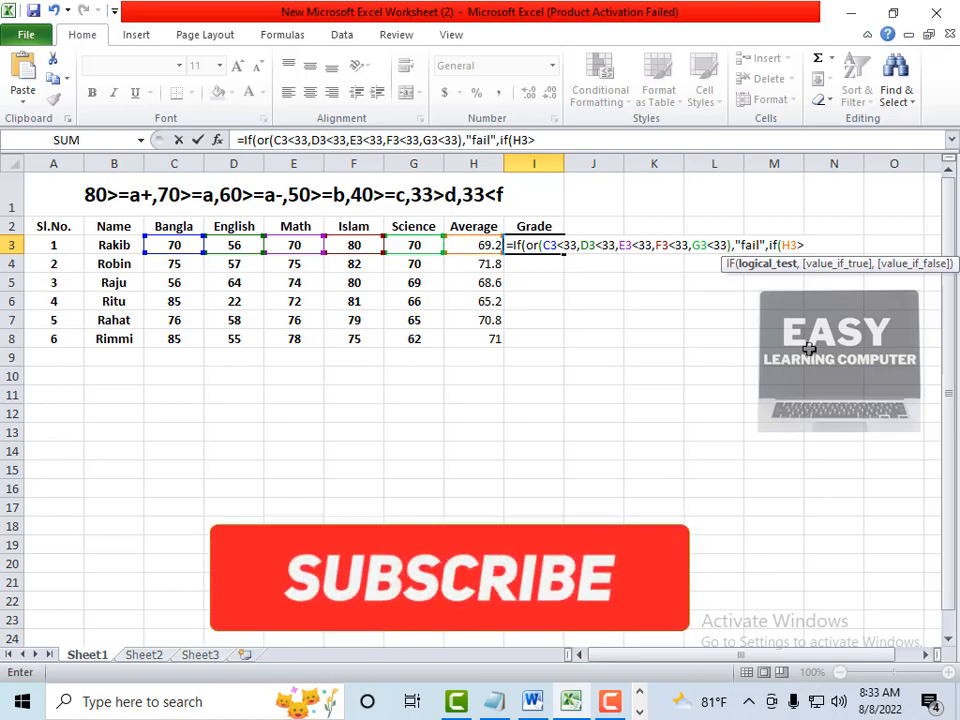
{"action": "type", "text": "="}
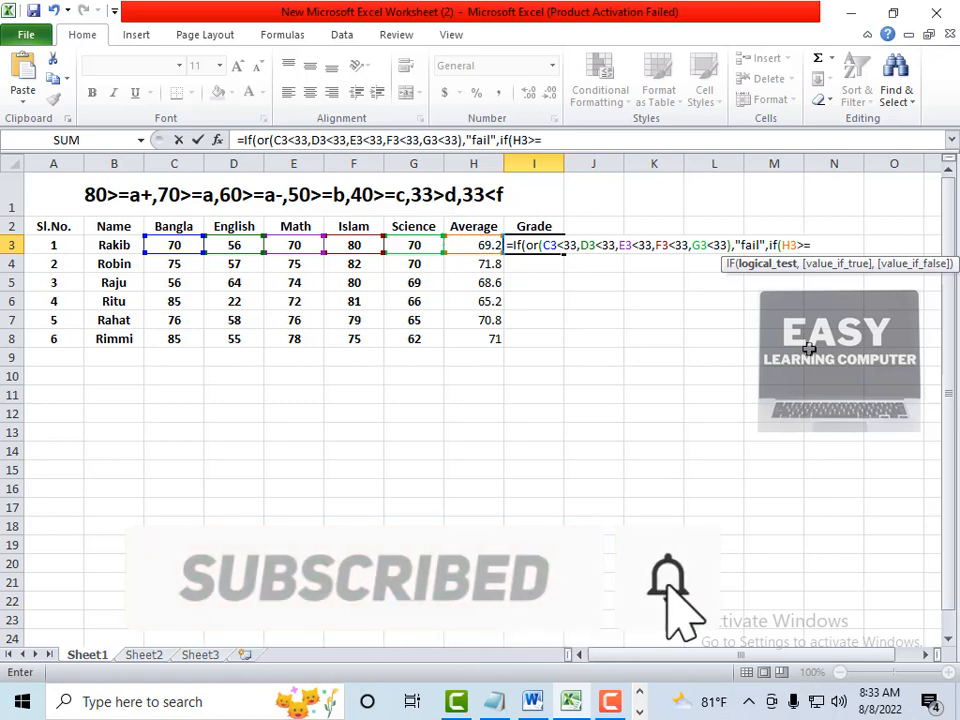
{"action": "type", "text": "80"}
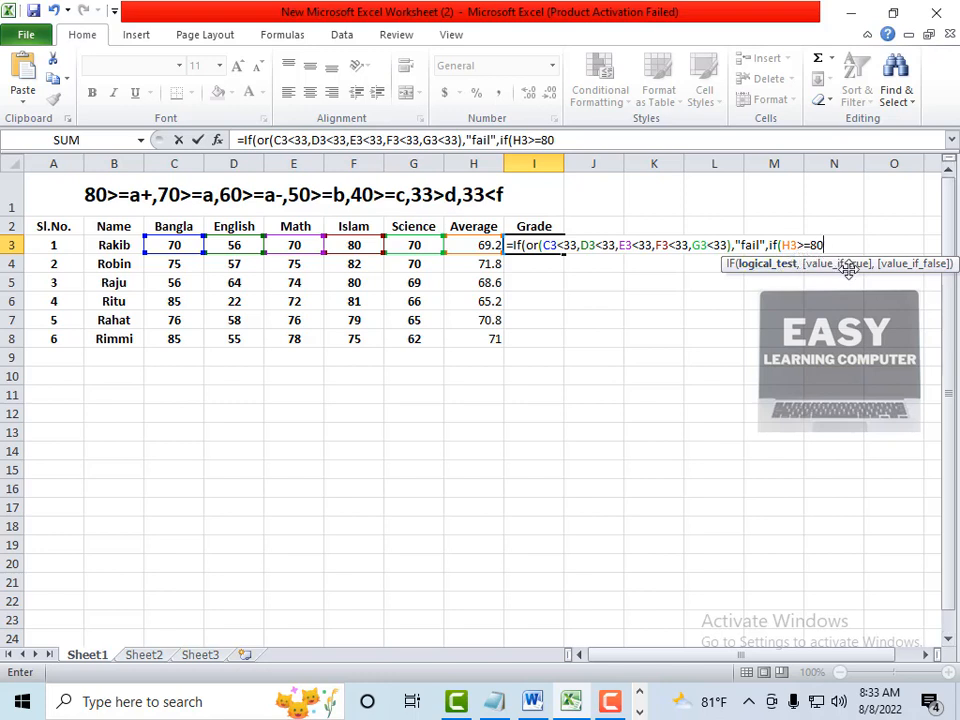
{"action": "type", "text": ",\""}
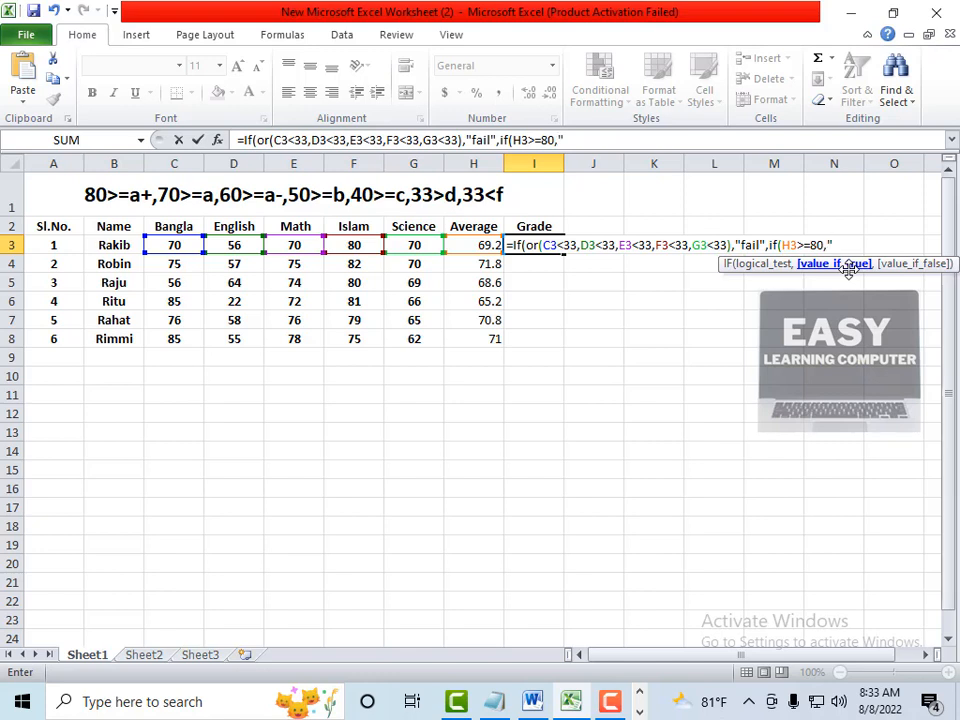
{"action": "type", "text": "a+\","}
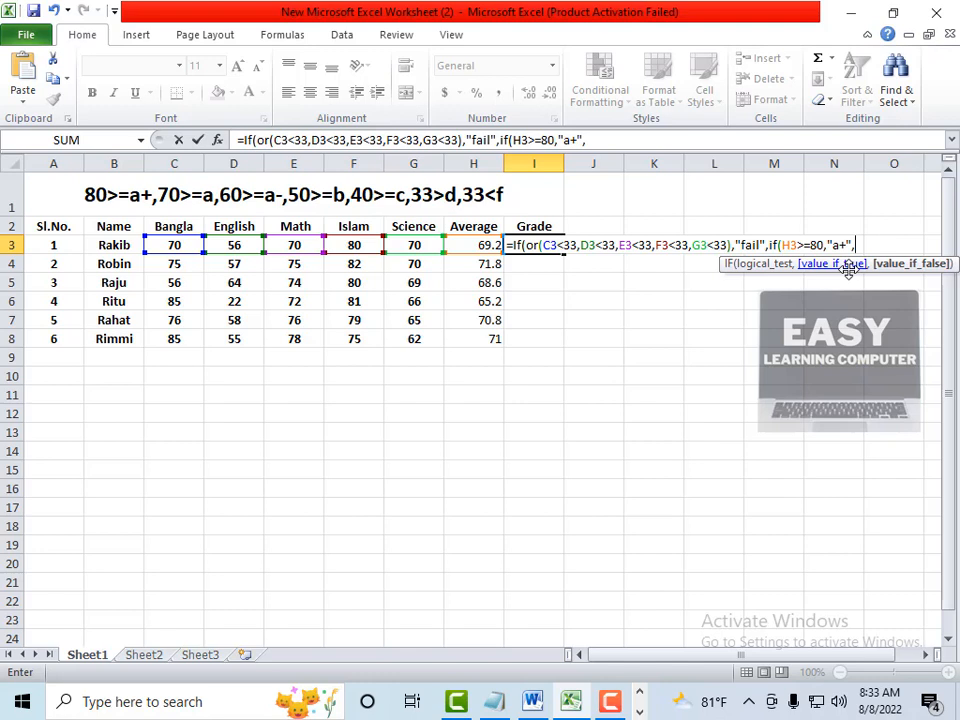
- Extend the Grade formula with the nested condition if(H3>=70,"a", for the average mark
{"action": "type", "text": "if("}
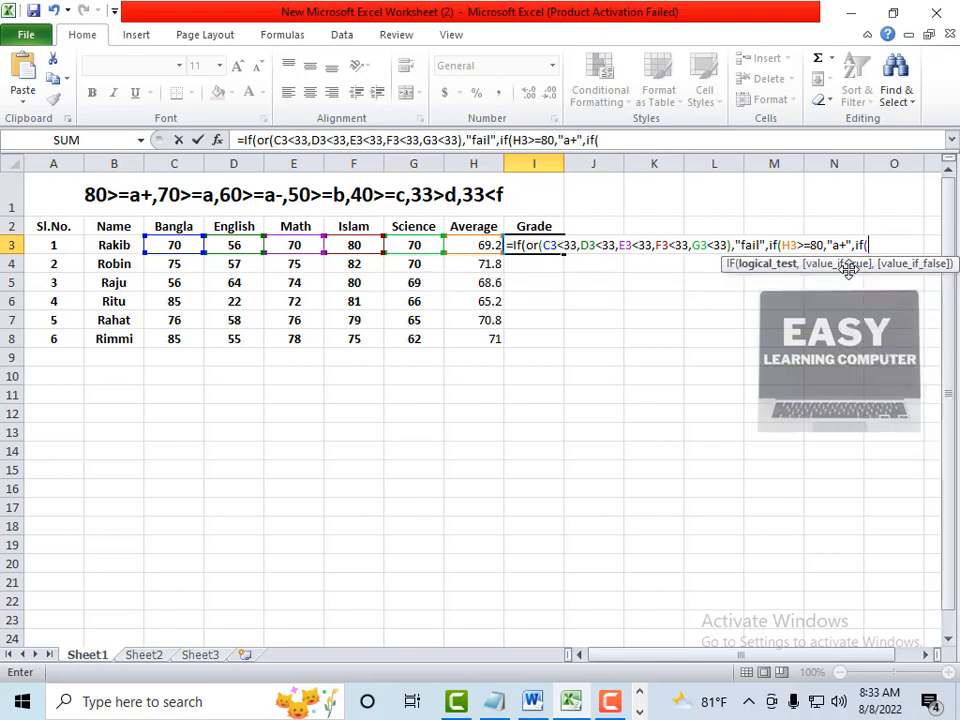
{"action": "left_click", "coordinate": [467, 245]}
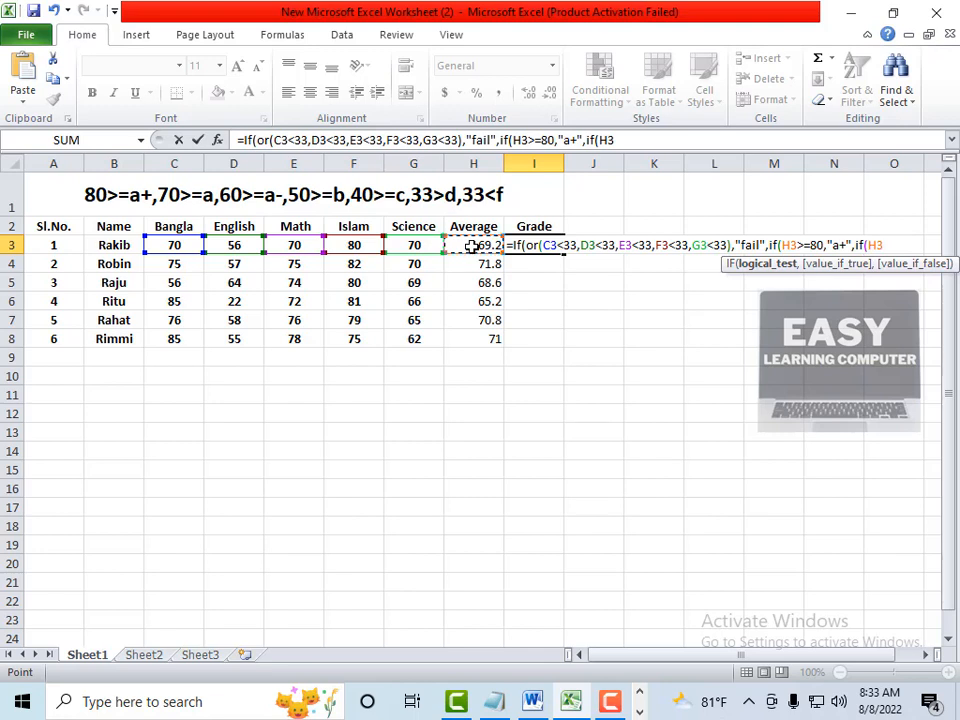
{"action": "type", "text": ">=70"}
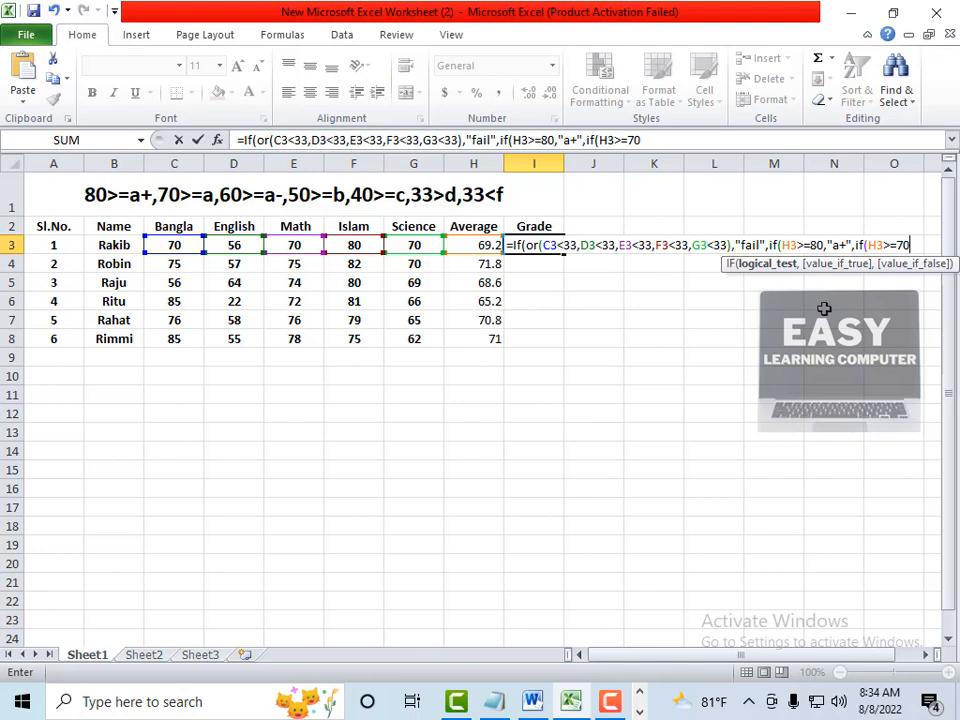
{"action": "type", "text": ","}
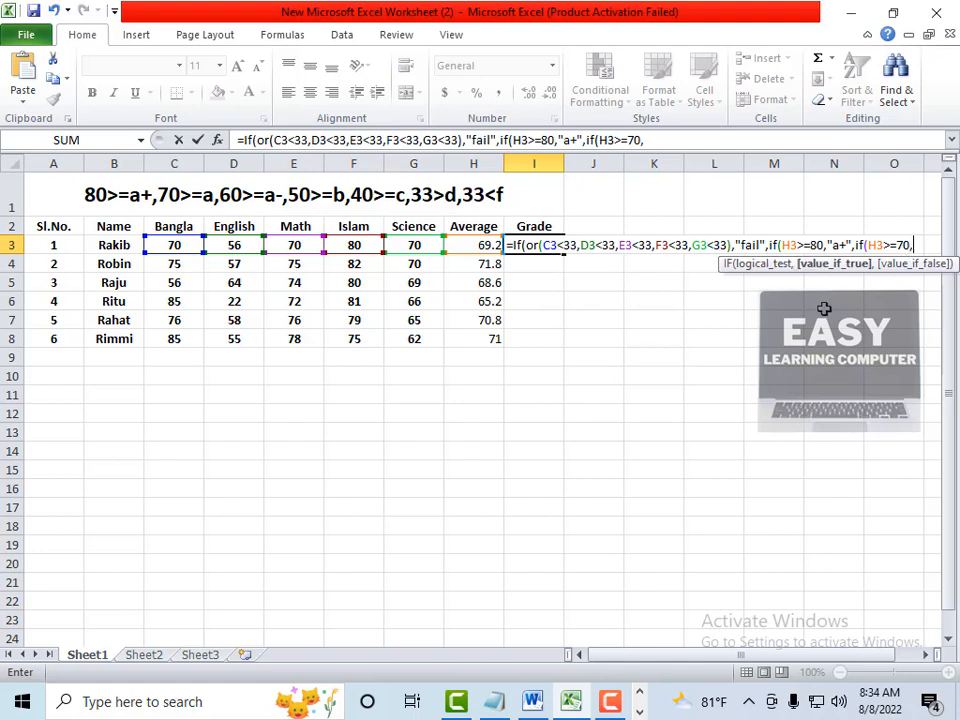
{"action": "type", "text": "\"a\","}
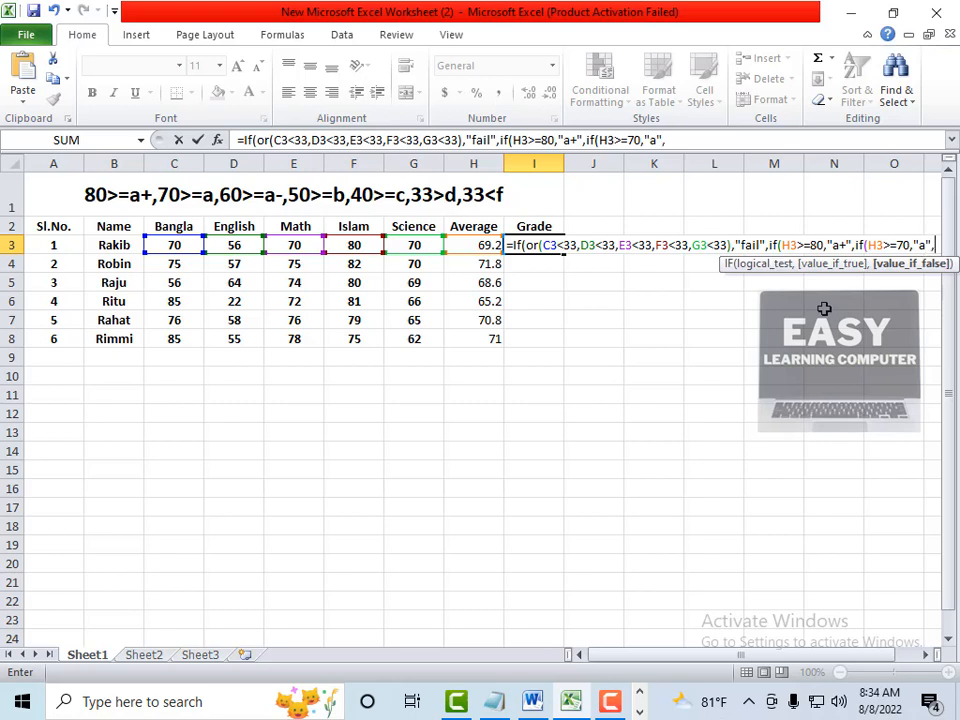
- Add the next nested condition if(H3>=60,"a-", to the Grade formula
{"action": "type", "text": "if("}
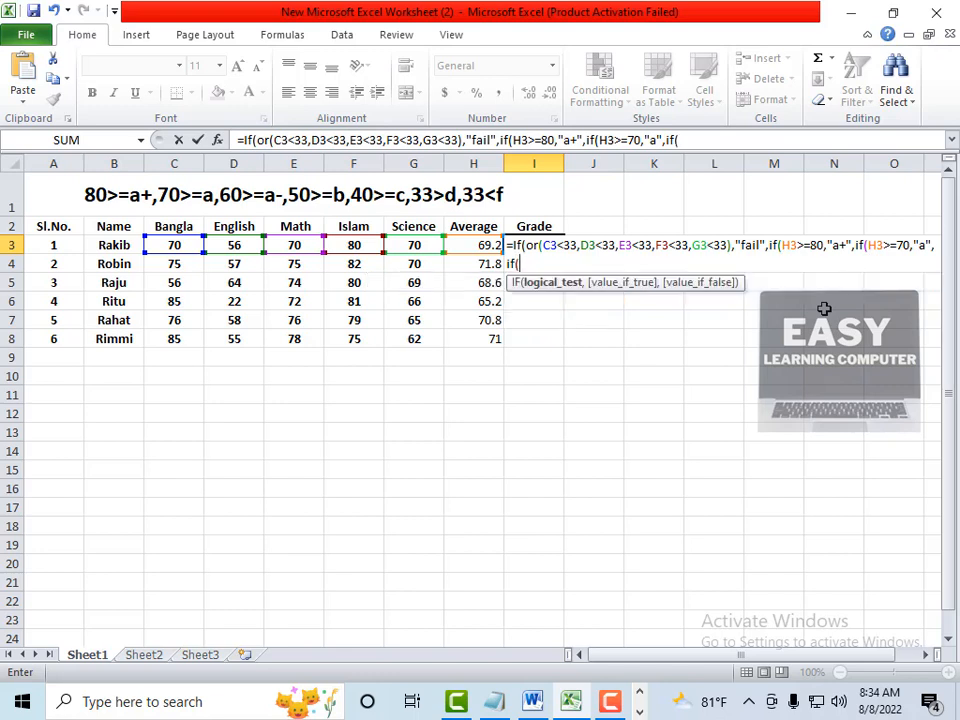
{"action": "left_click", "coordinate": [475, 245]}
{"action": "type", "text": ">="}
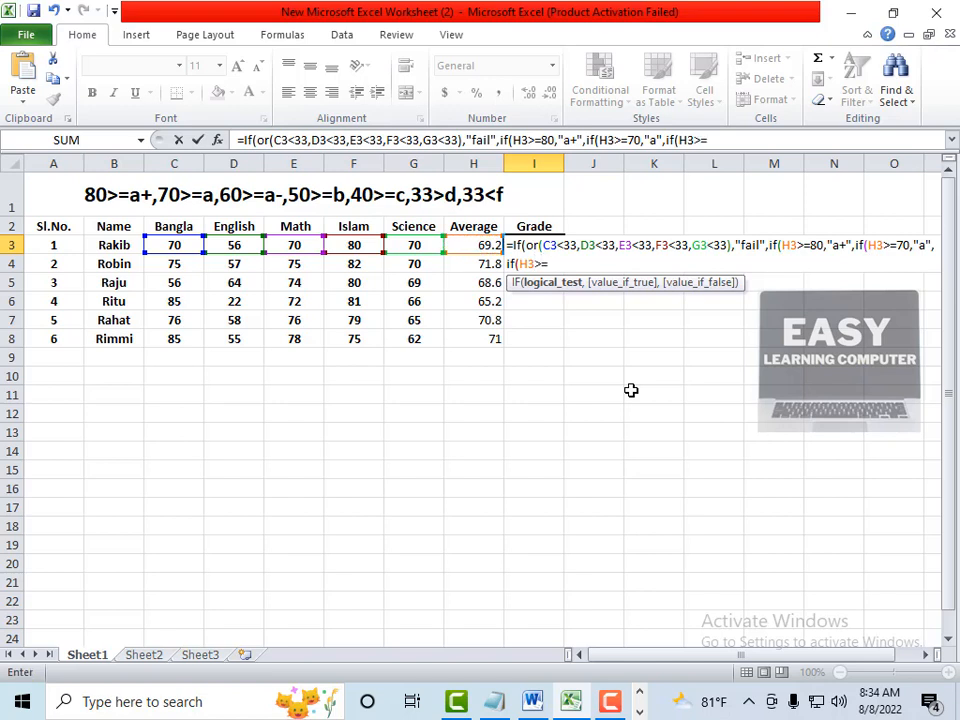
{"action": "type", "text": "60,"}
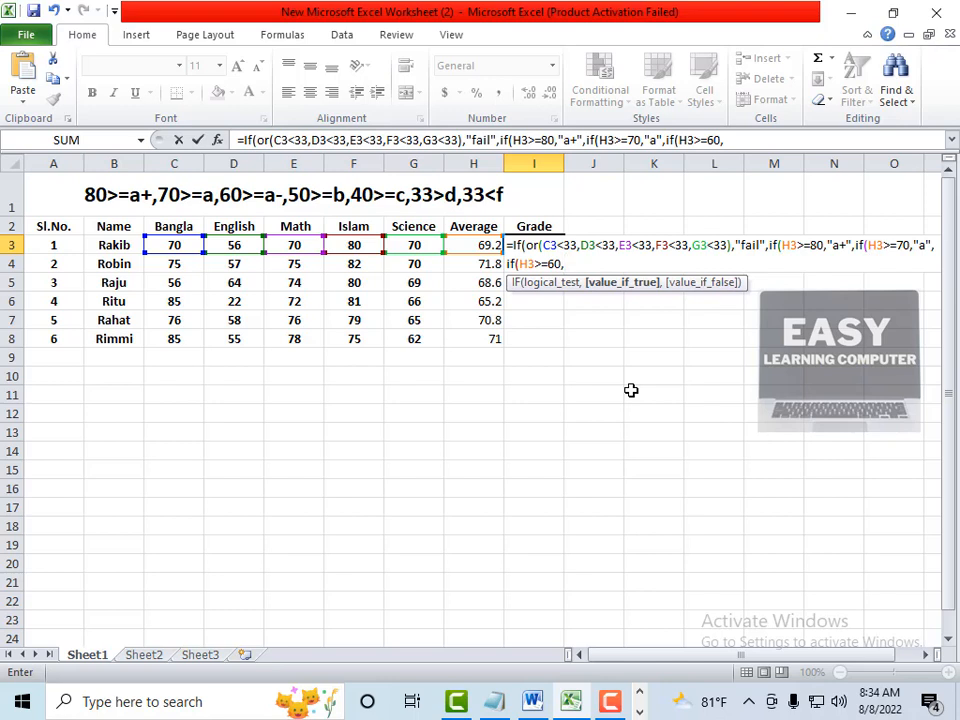
{"action": "type", "text": "\"a-\",if"}
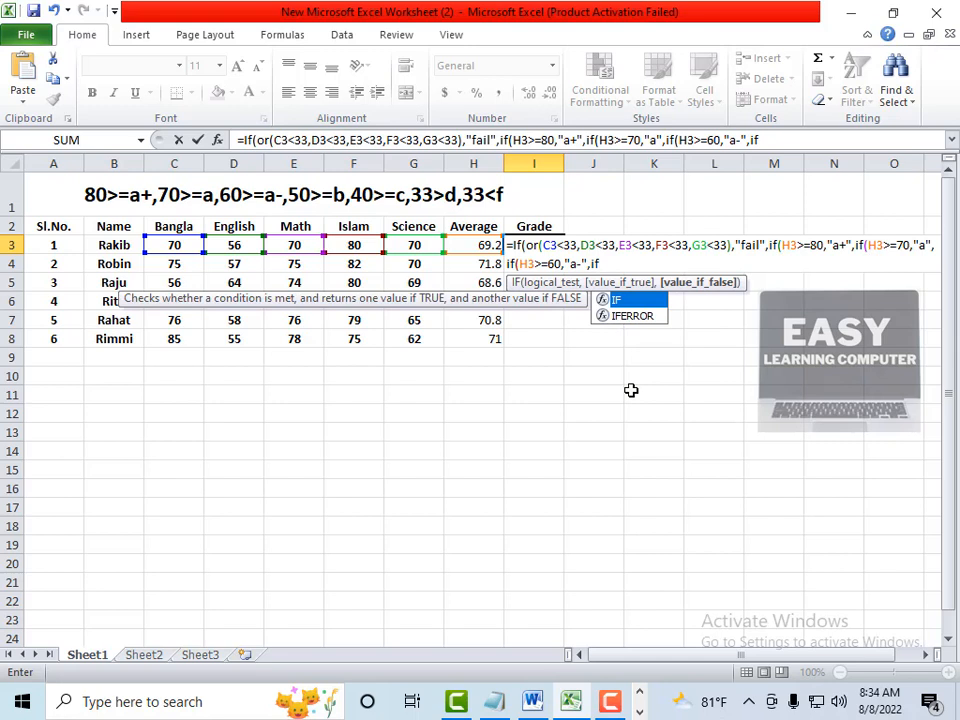
- Continue the nested grade tests with if(H3>=50,"b", in cell I3
{"action": "type", "text": "("}
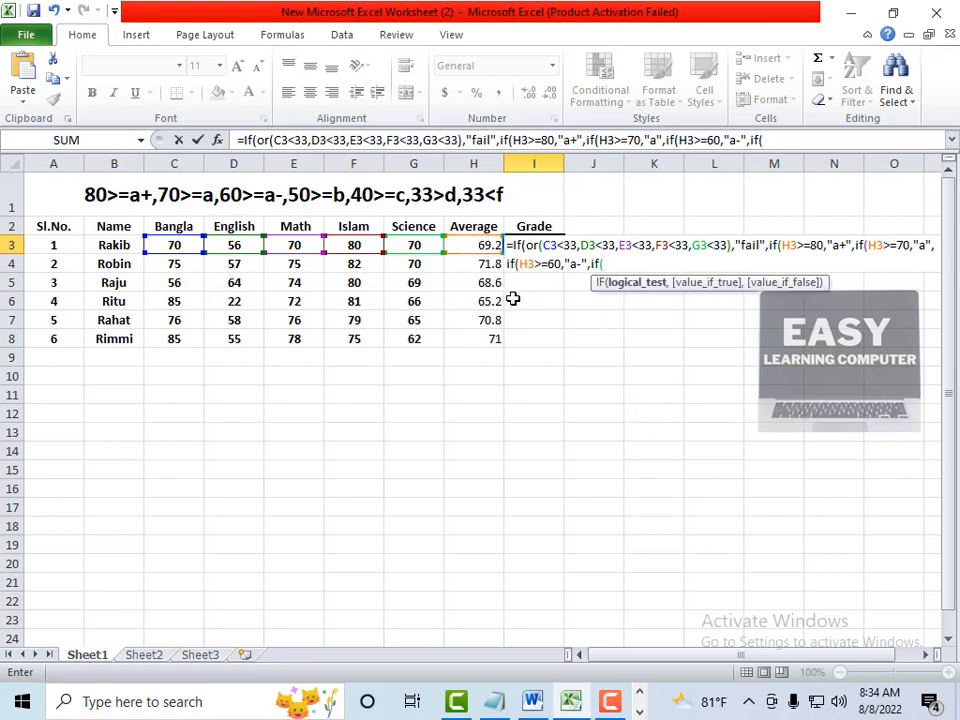
{"action": "left_click", "coordinate": [474, 245]}
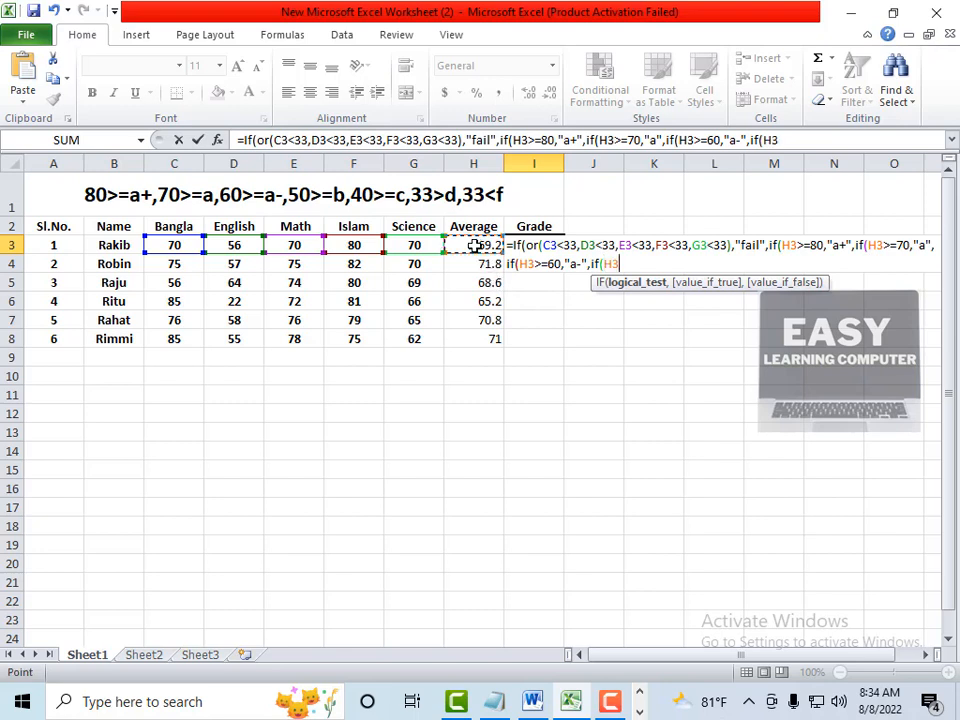
{"action": "type", "text": ">"}
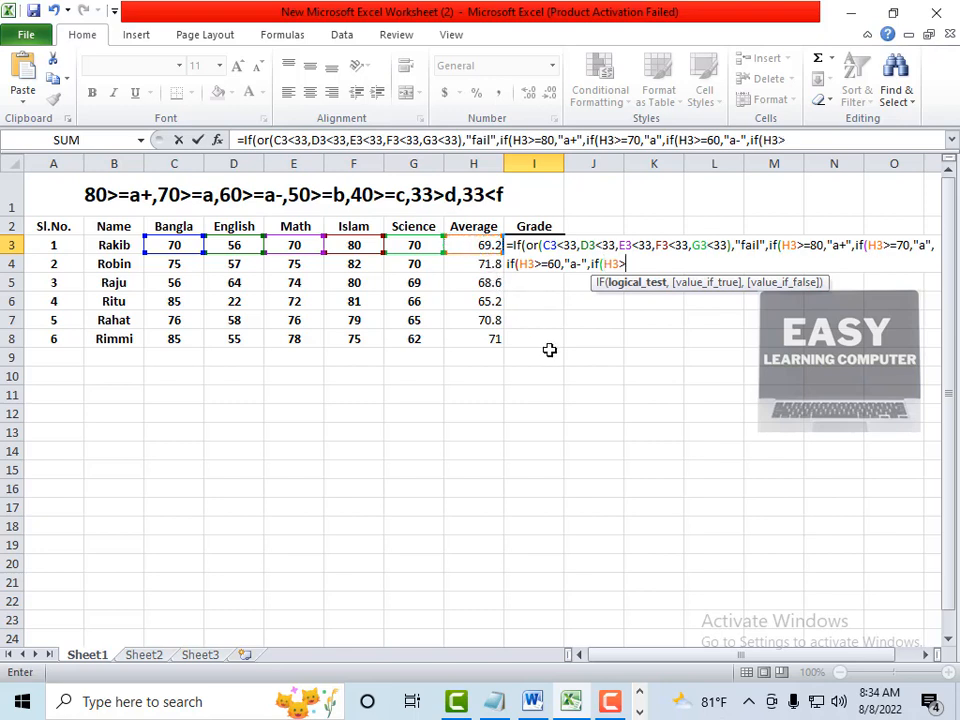
{"action": "type", "text": "=50,\""}
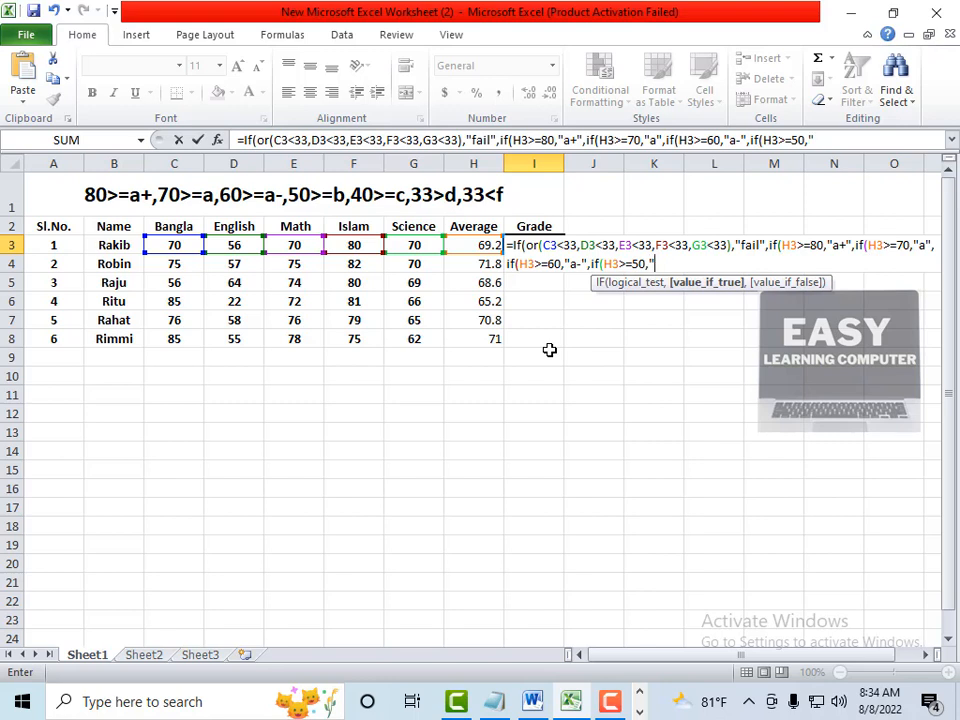
{"action": "type", "text": "b\","}
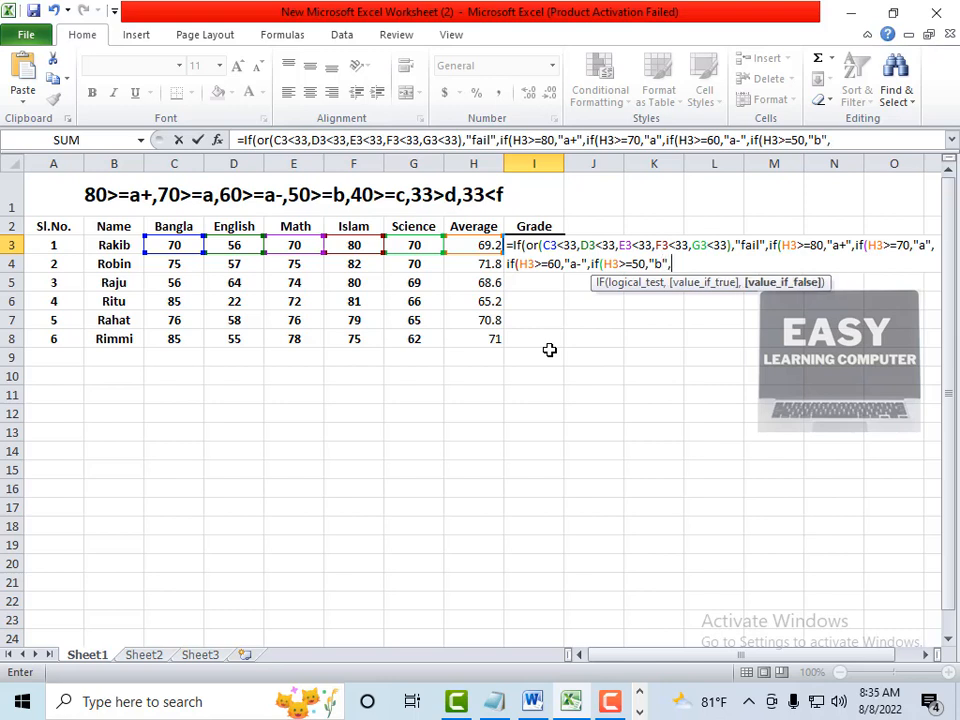
- Add the nested condition if(H3>=40,"c", to the Grade formula in I3
{"action": "type", "text": "if"}
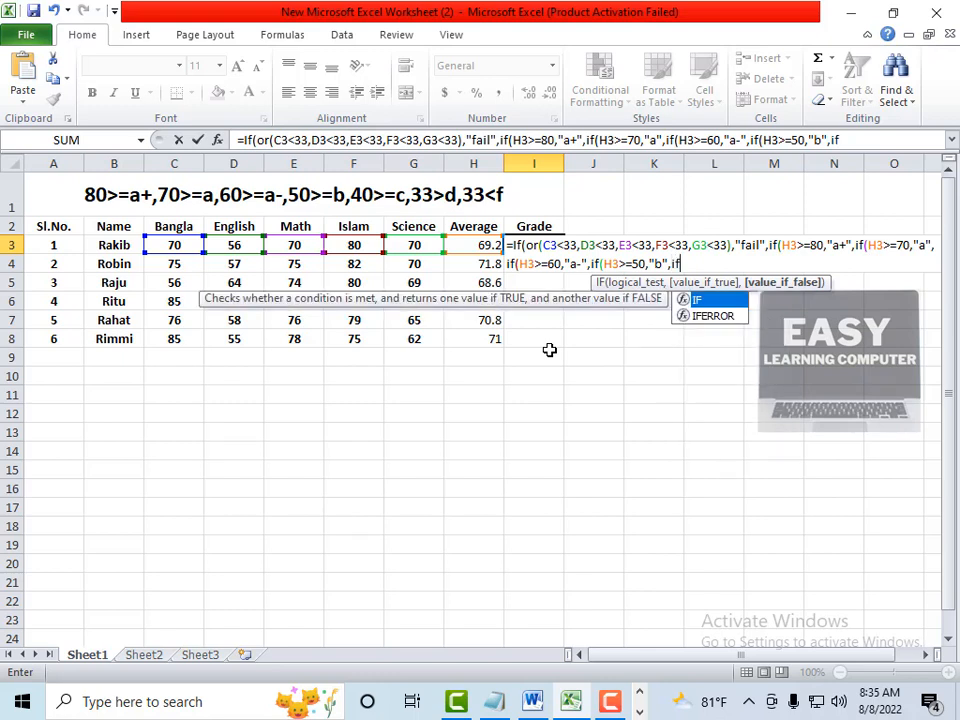
{"action": "type", "text": "("}
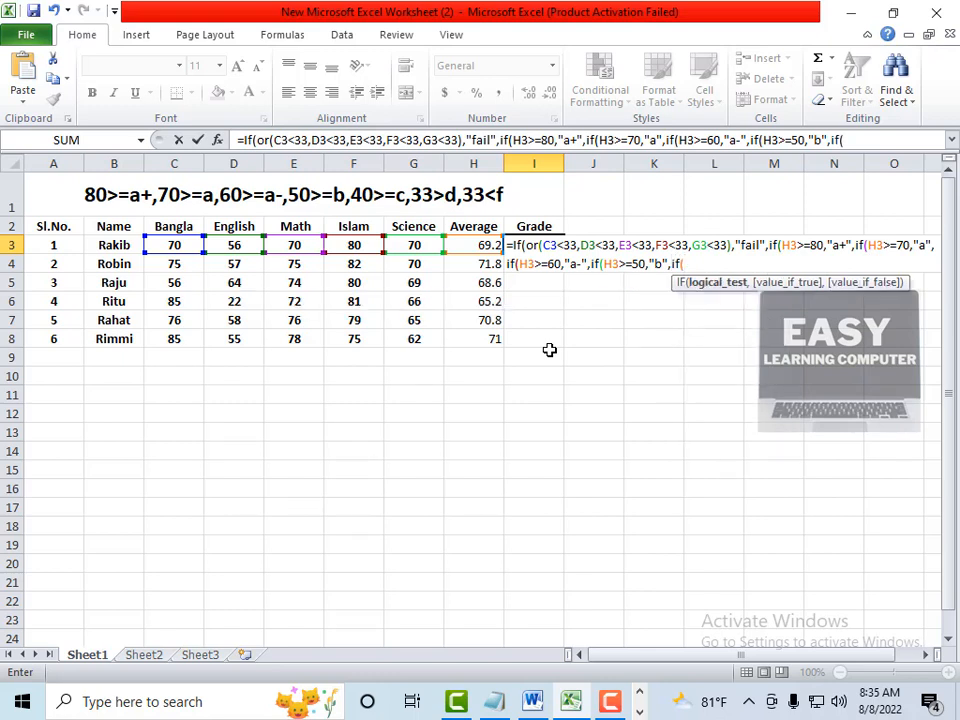
{"action": "left_click", "coordinate": [484, 250]}
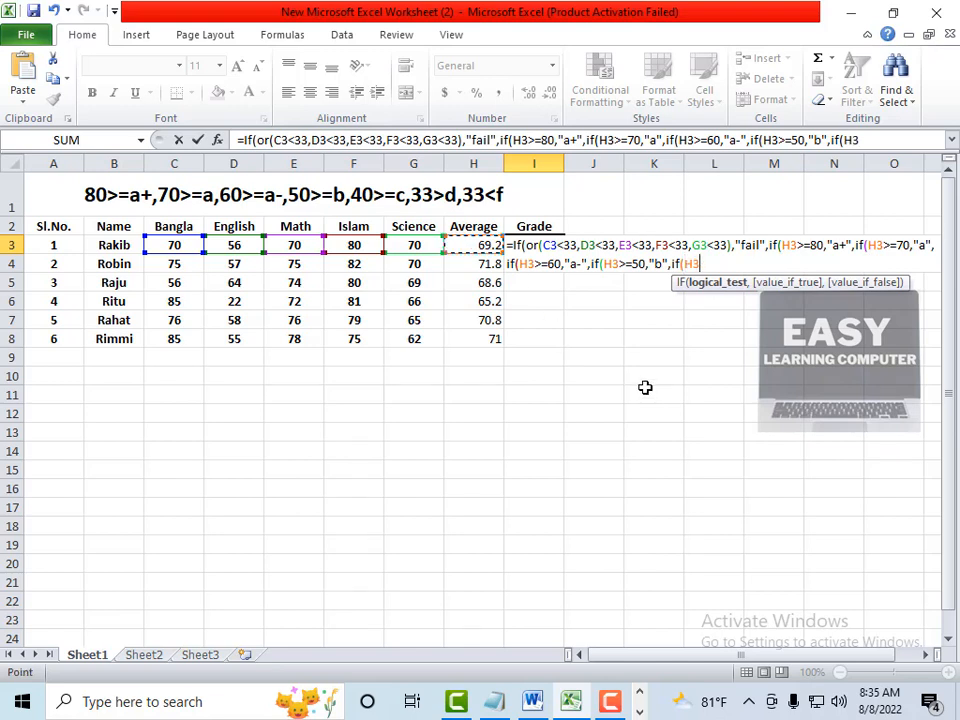
{"action": "type", "text": ">=40,\""}
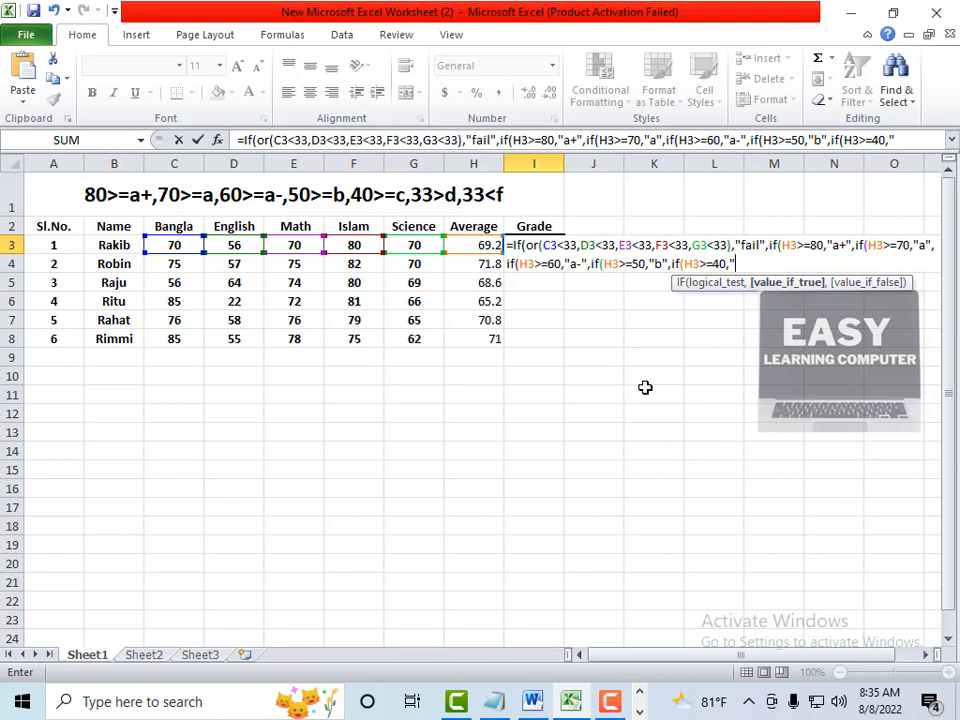
{"action": "type", "text": "c\",if"}
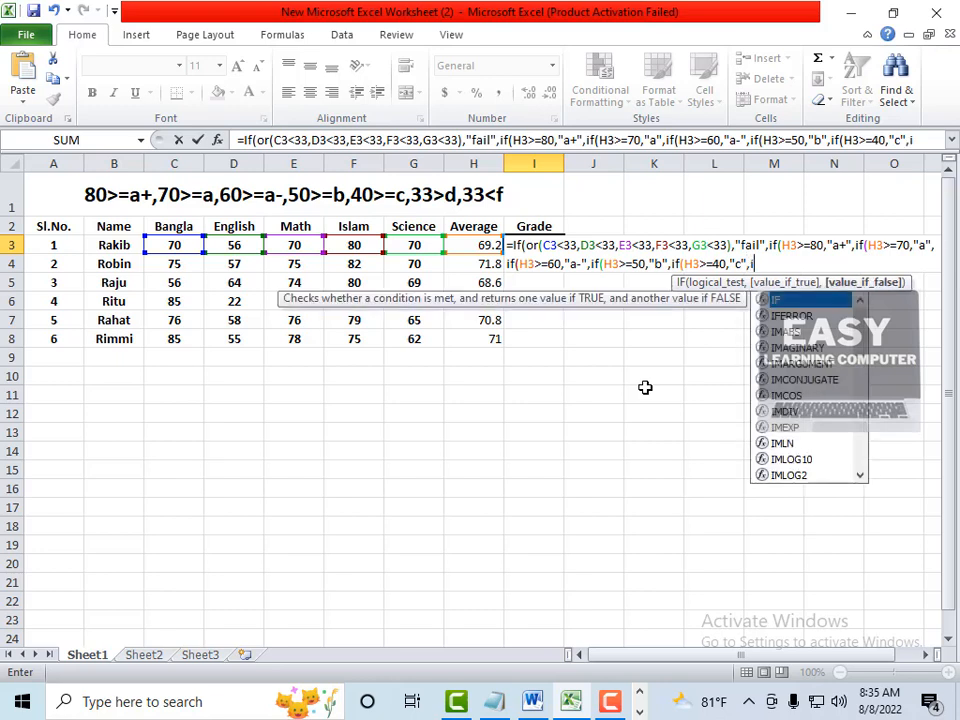
- Follow the "c" branch of the Grade formula with the nested test if(H3>=33,"d",
{"action": "type", "text": "("}
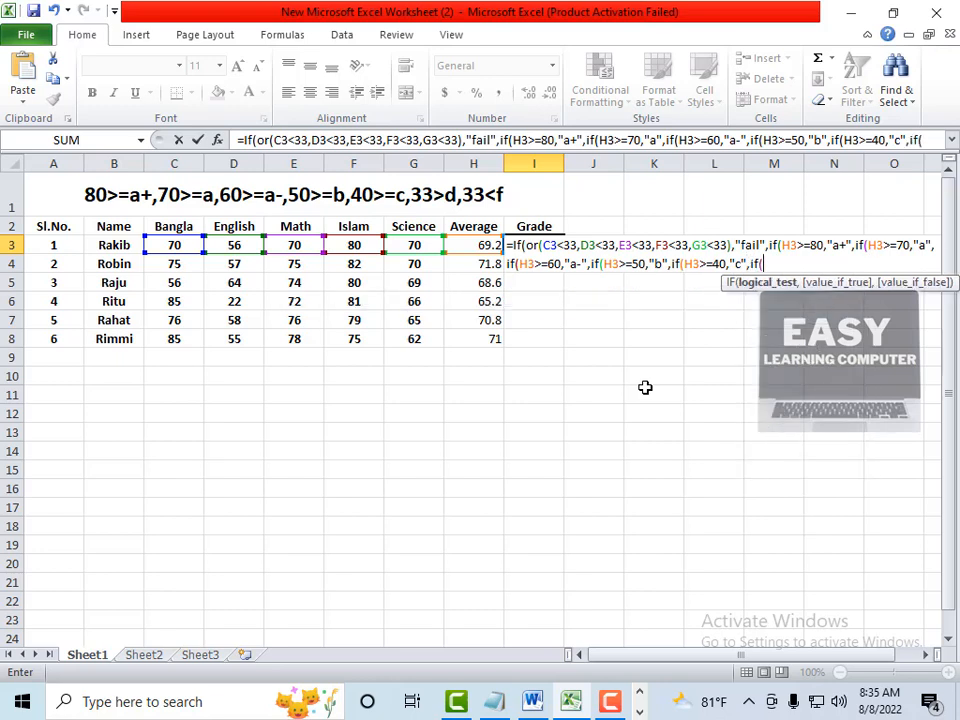
{"action": "left_click", "coordinate": [482, 245]}
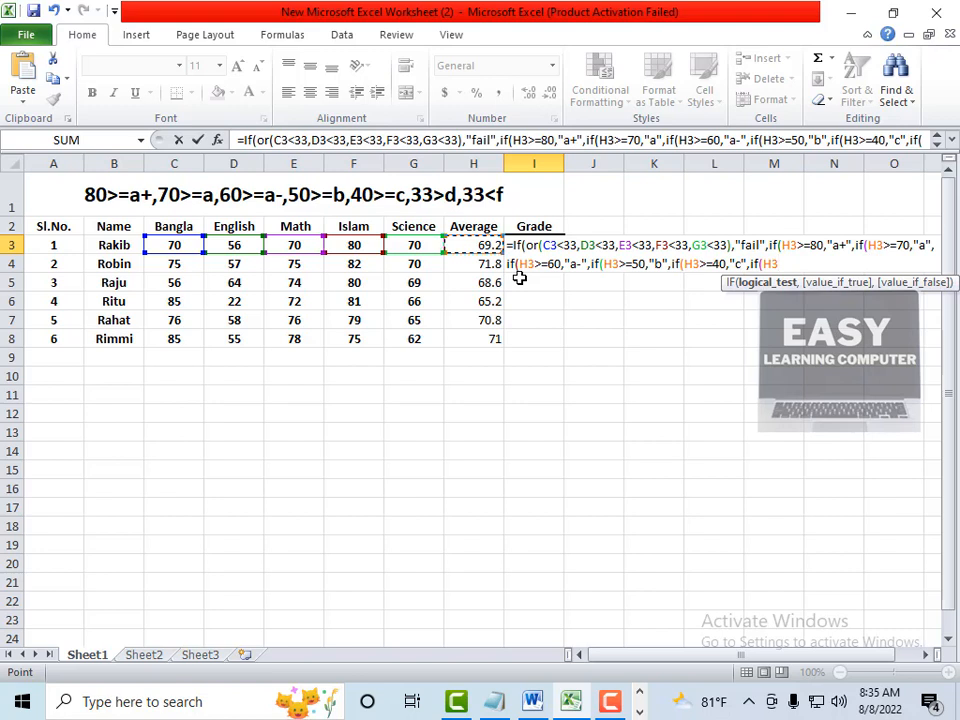
{"action": "type", "text": ">"}
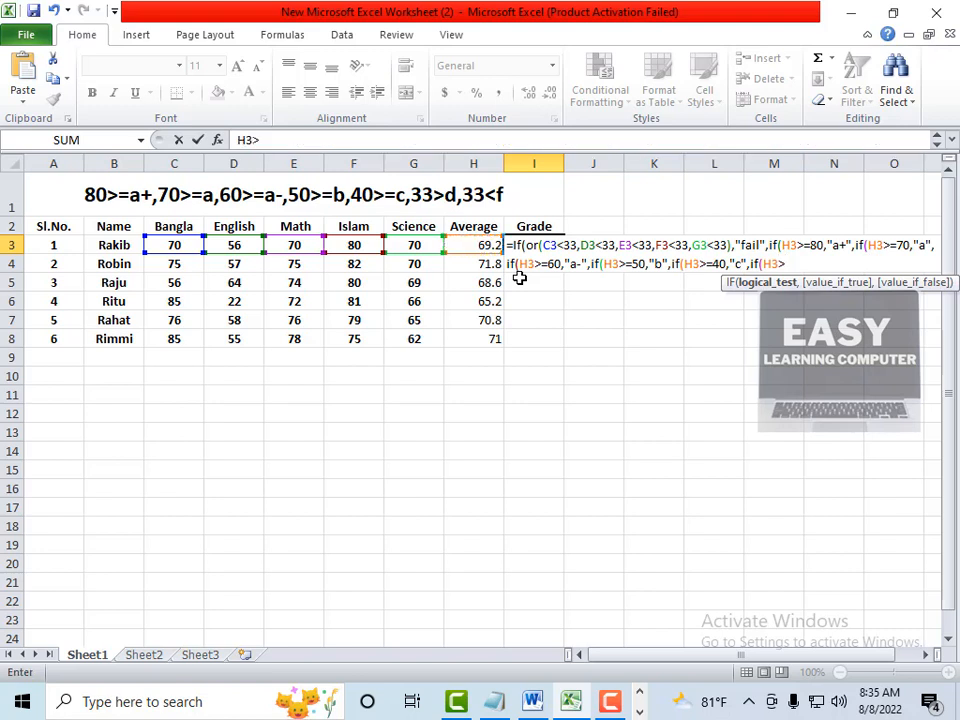
{"action": "type", "text": "=33"}
{"action": "type", "text": ",\""}
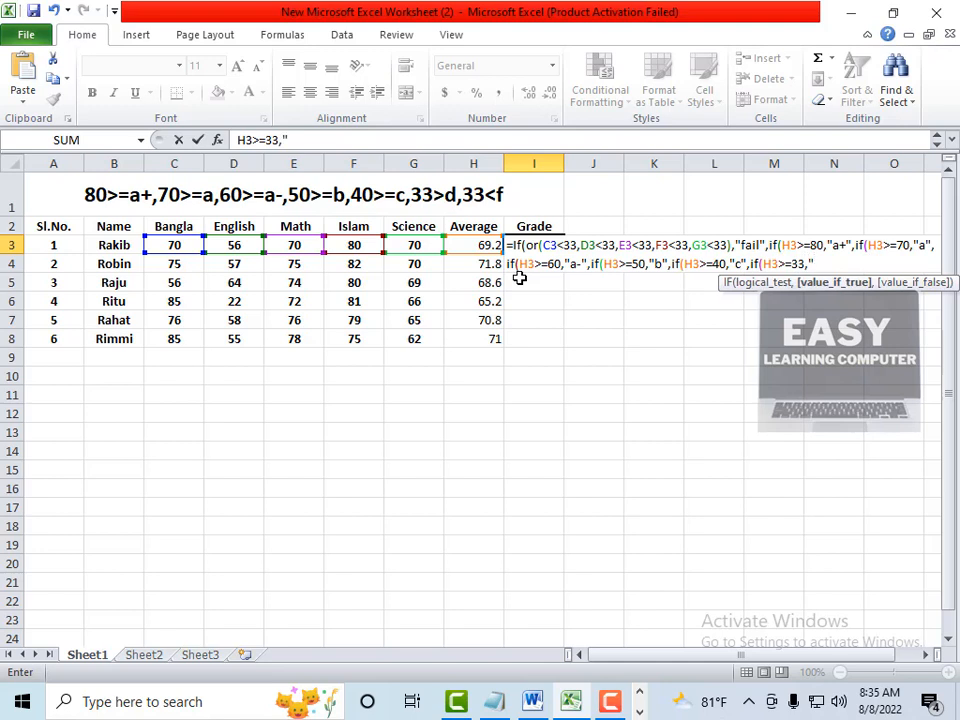
{"action": "type", "text": "d\","}
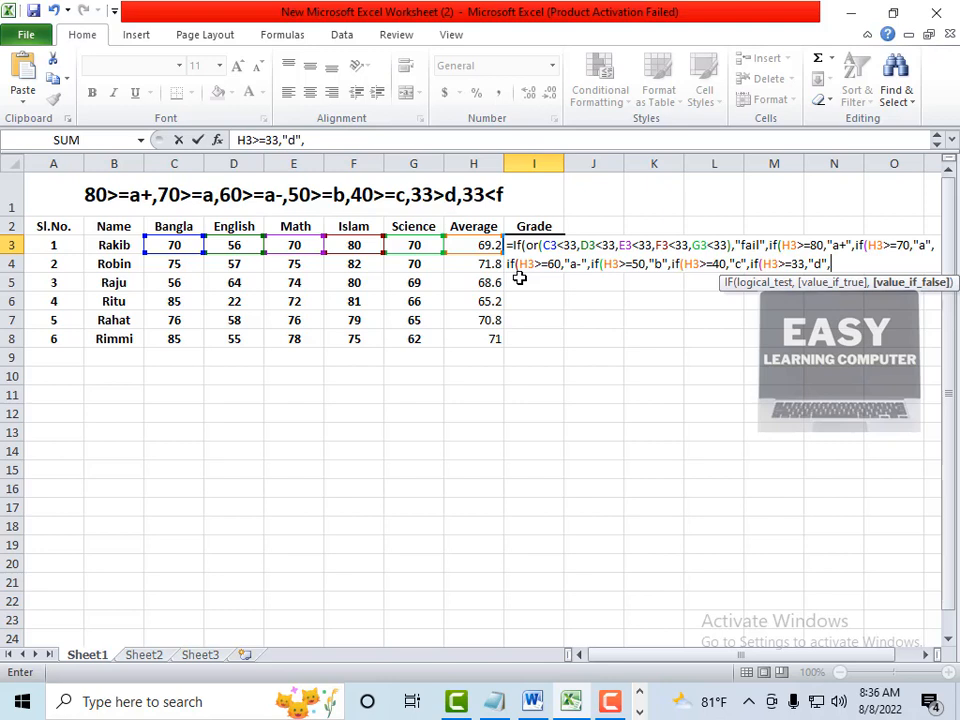
{"action": "type", "text": "\""}
{"action": "type", "text": "f"}
{"action": "type", "text": "\""}
{"action": "key", "text": "BackSpace"}
{"action": "key", "text": "BackSpace"}
{"action": "key", "text": "BackSpace"}
- Append the last nested condition if(H3<33,"f", to the Grade formula
{"action": "type", "text": "if"}
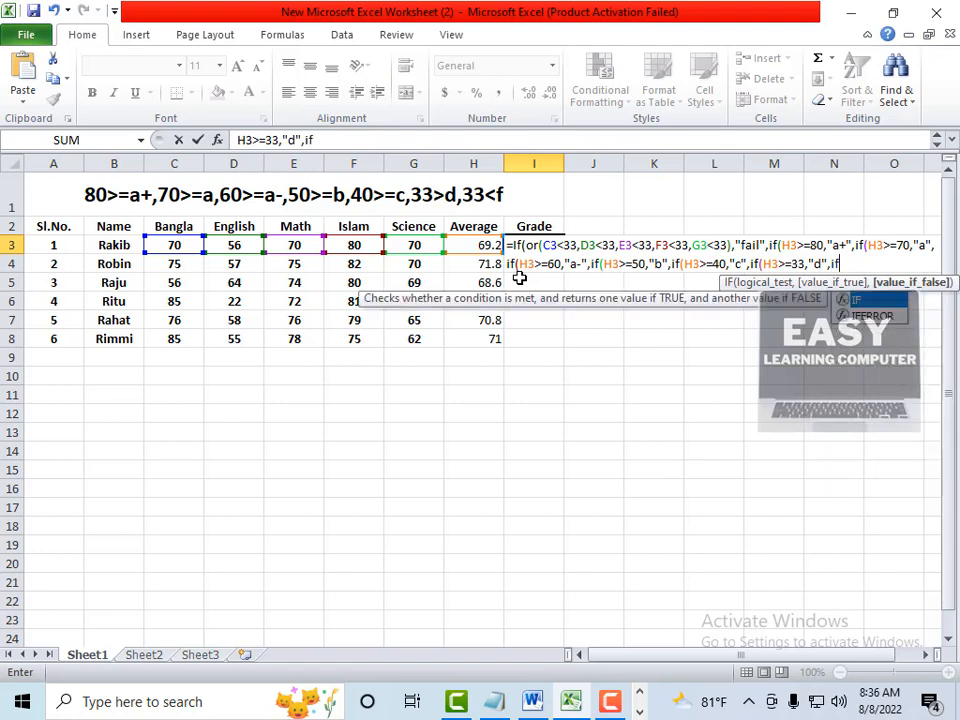
{"action": "type", "text": "("}
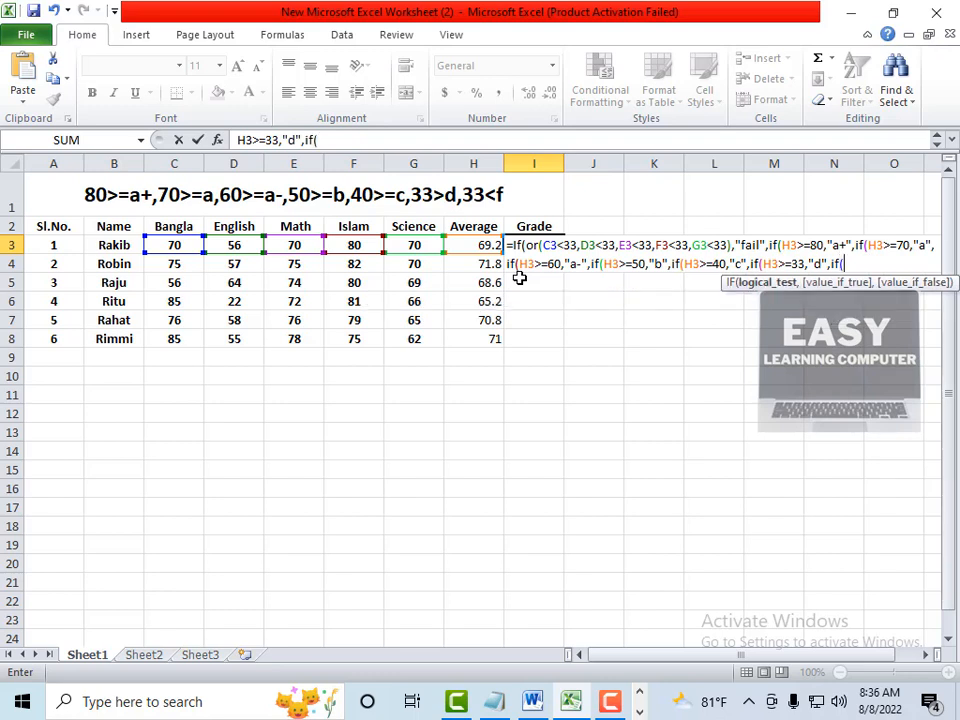
{"action": "left_click", "coordinate": [479, 246]}
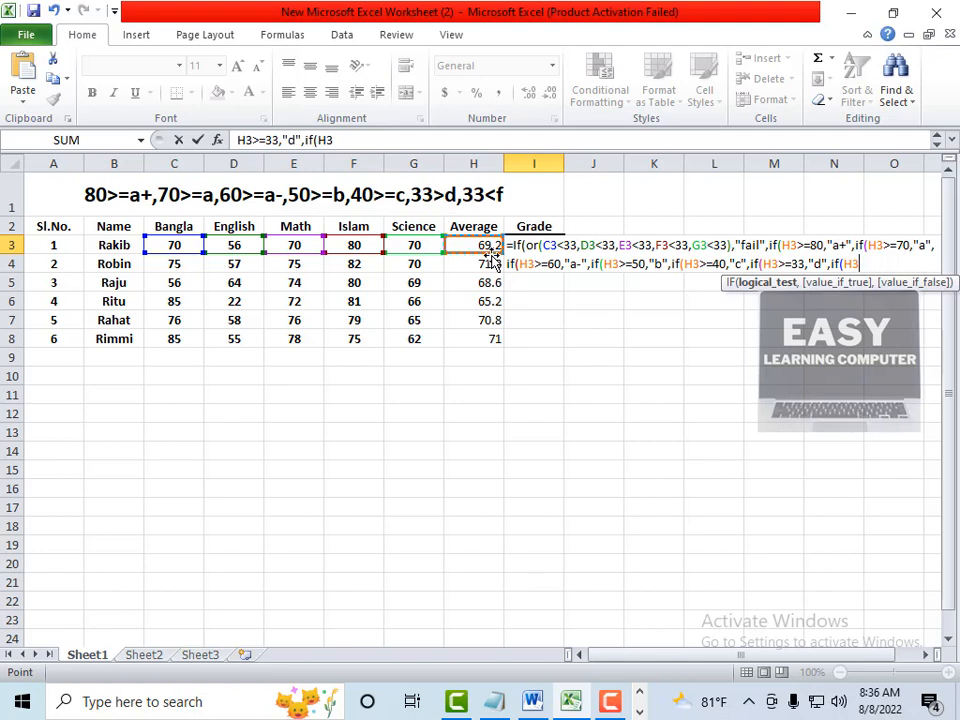
{"action": "type", "text": "<33,"}
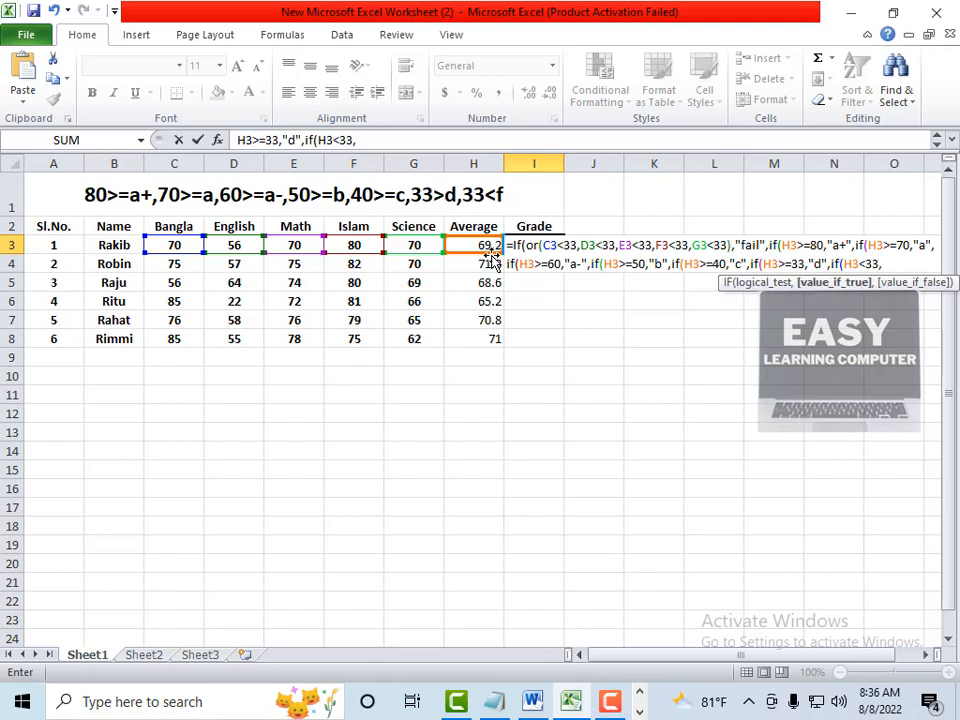
{"action": "type", "text": "\"f\""}
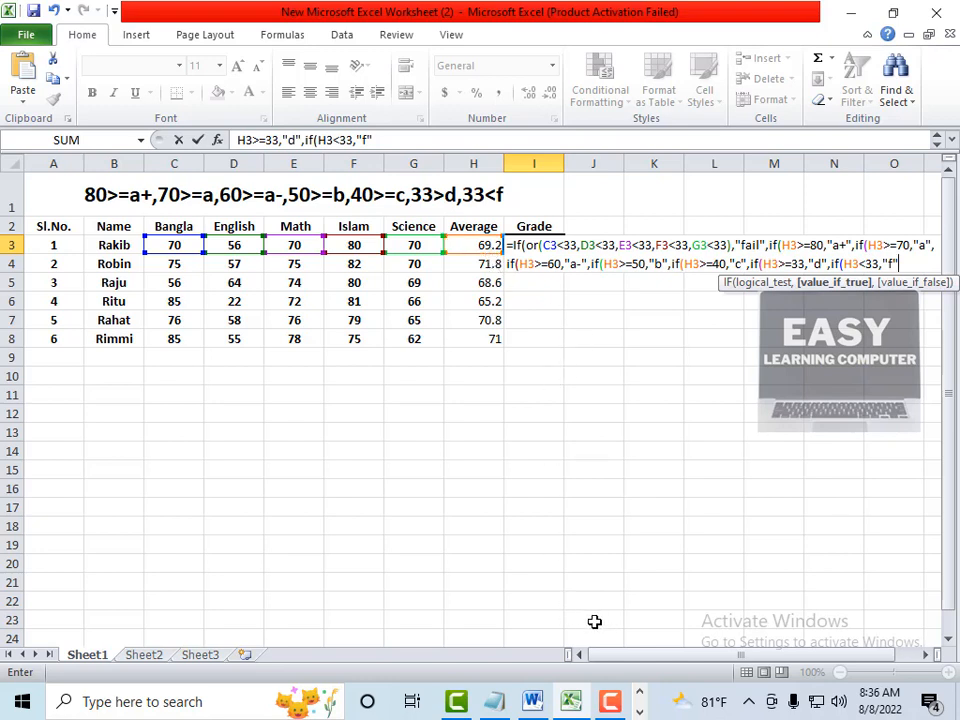
{"action": "type", "text": ","}
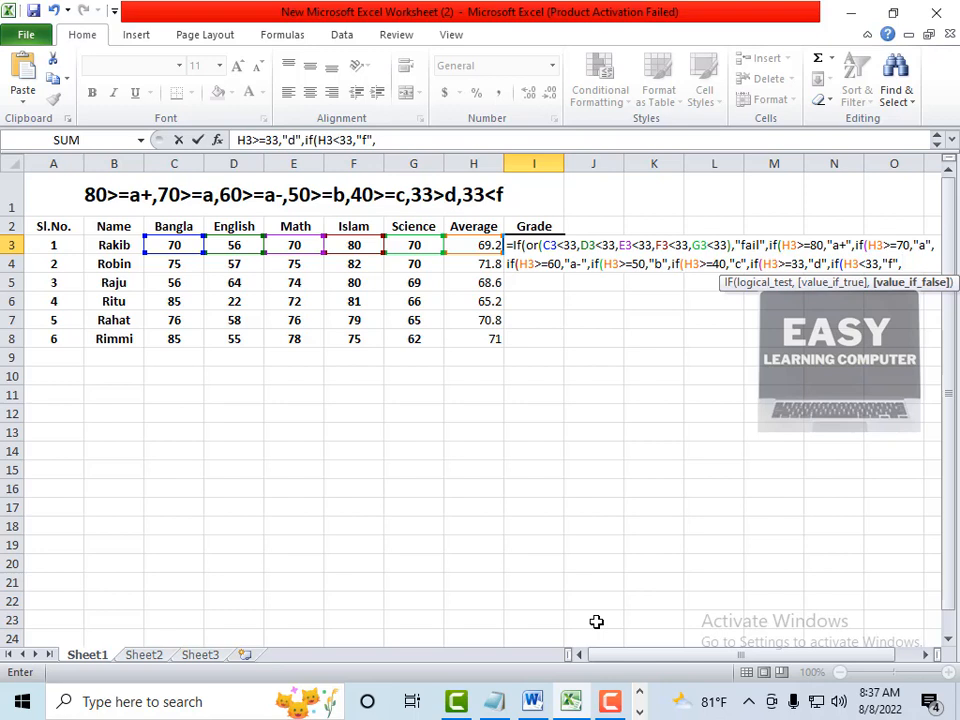
- Close all eight nested IF functions with closing parentheses and enter the Grade formula in I3
{"action": "type", "text": ")))))"}
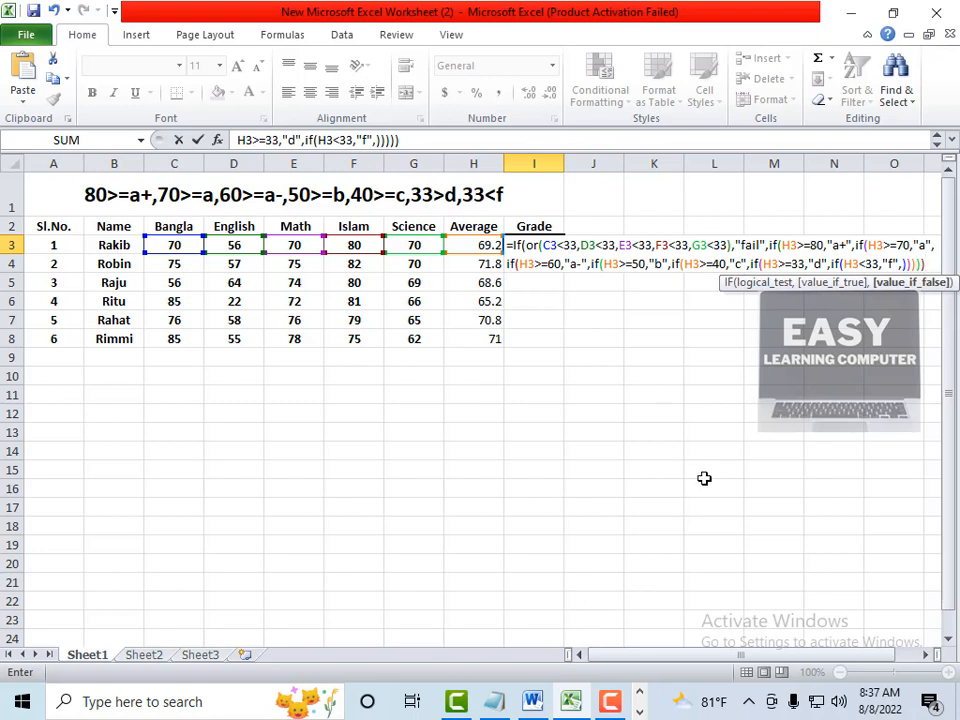
{"action": "type", "text": "))"}
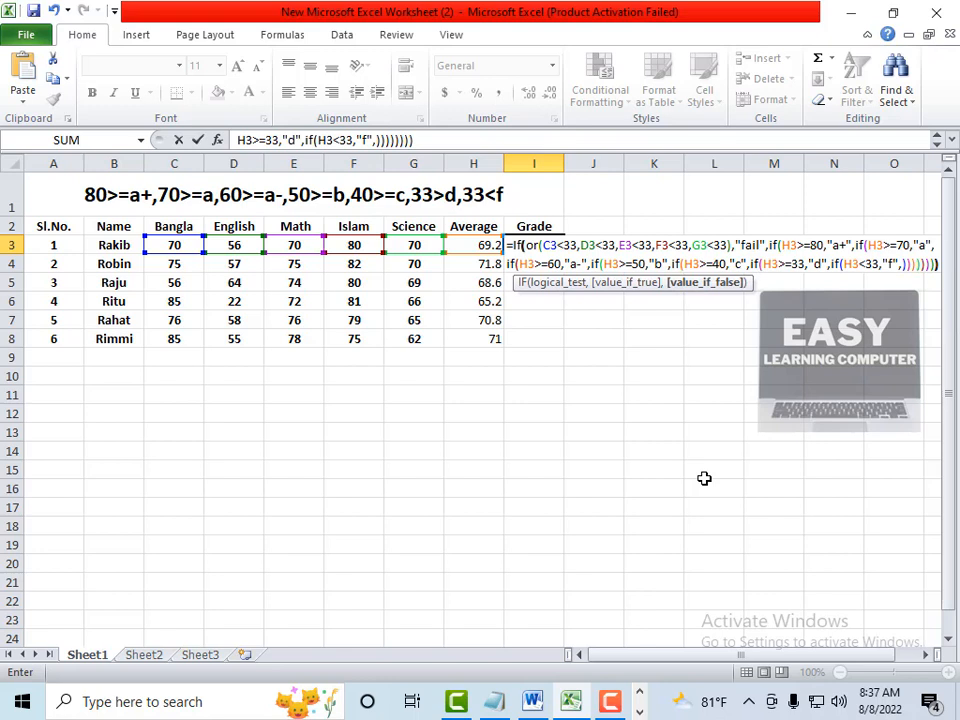
{"action": "type", "text": ")"}
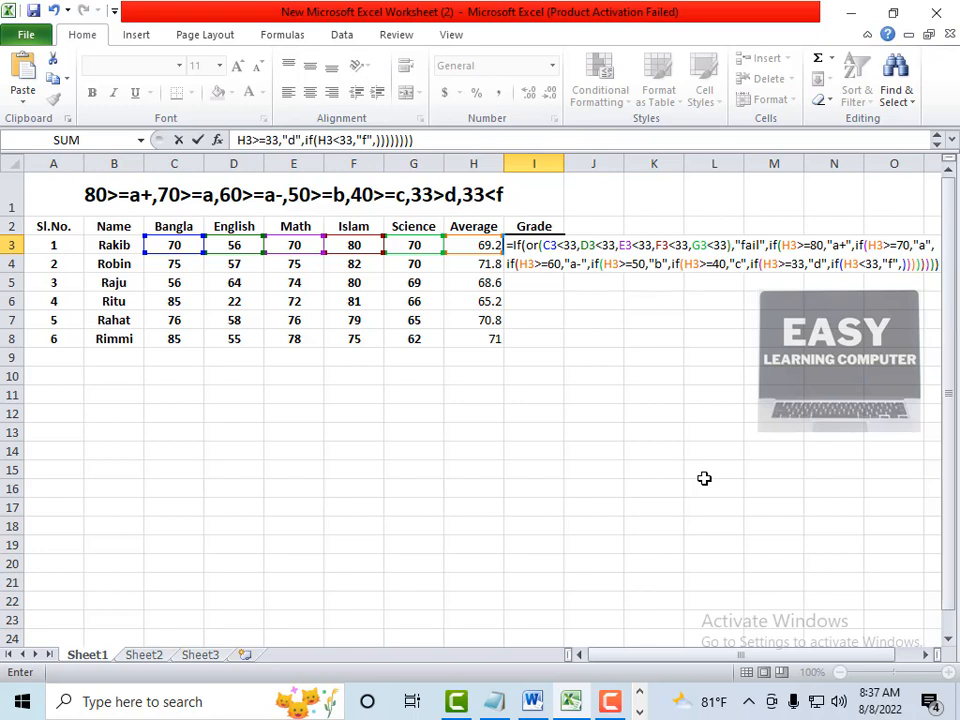
{"action": "type", "text": ")"}
{"action": "key", "text": "BackSpace"}
{"action": "key", "text": "BackSpace"}
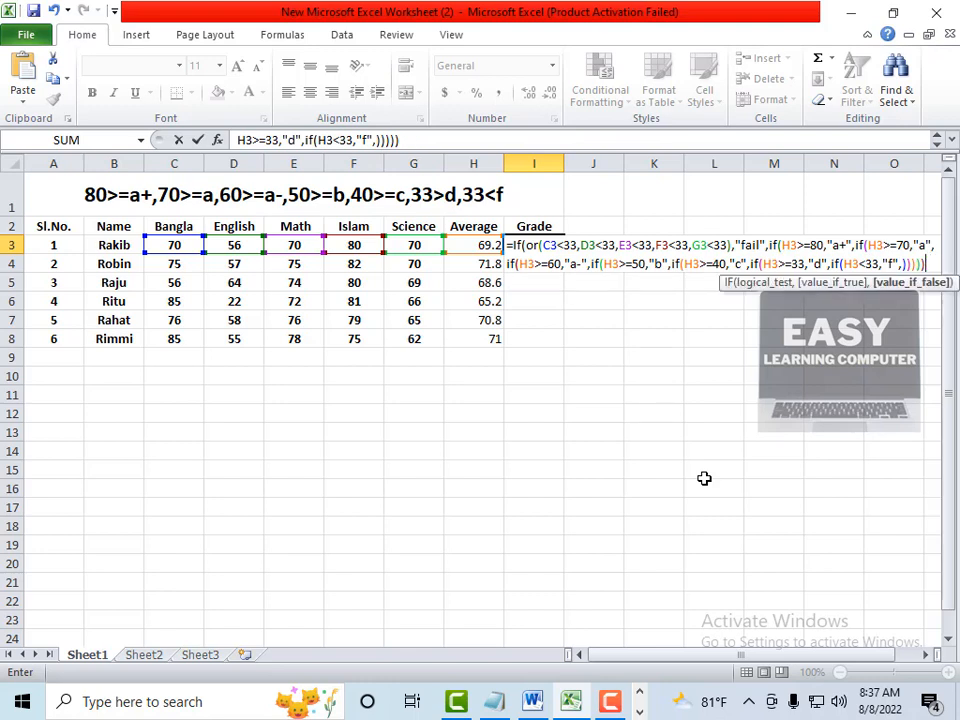
{"action": "type", "text": "))"}
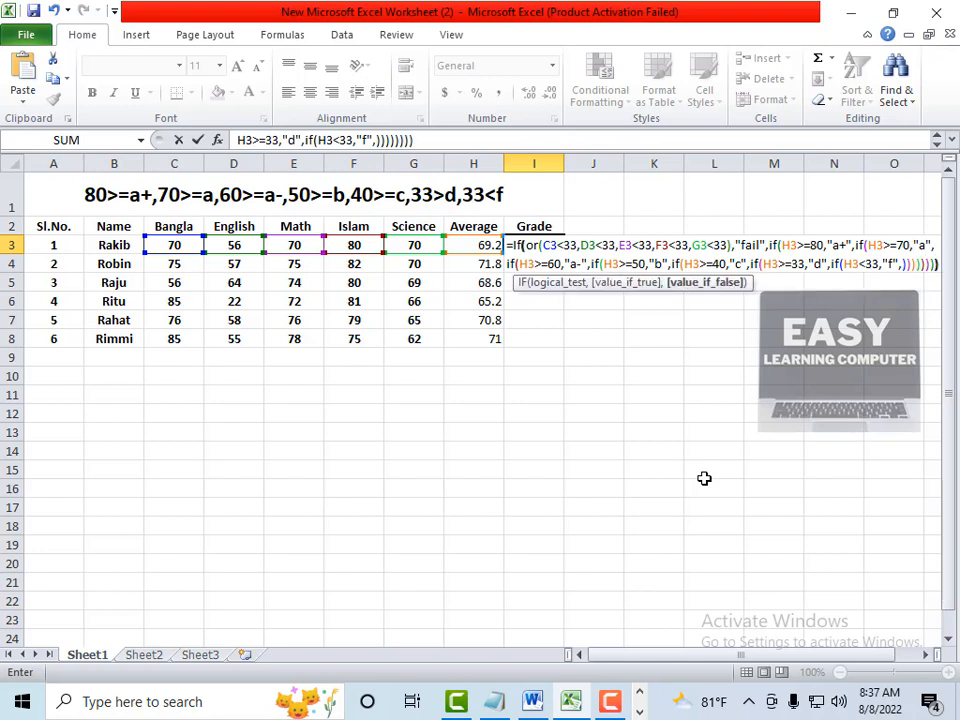
{"action": "type", "text": ")"}
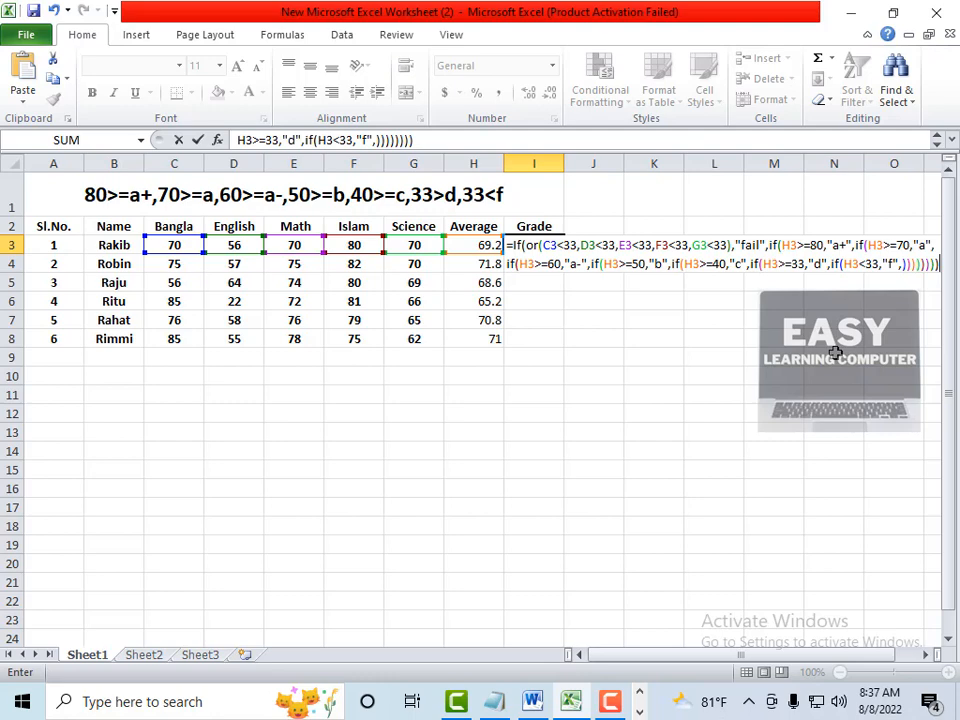
{"action": "key", "text": "Return"}
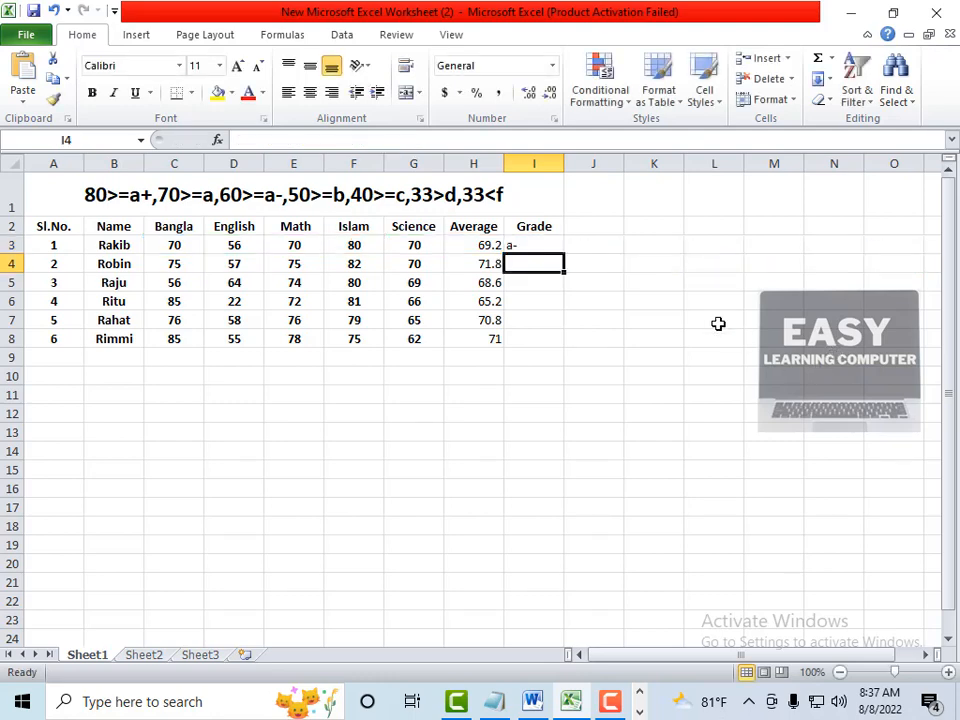
- Copy the Grade formula from I3 down through I8 for the remaining students
{"action": "left_click", "coordinate": [544, 244]}
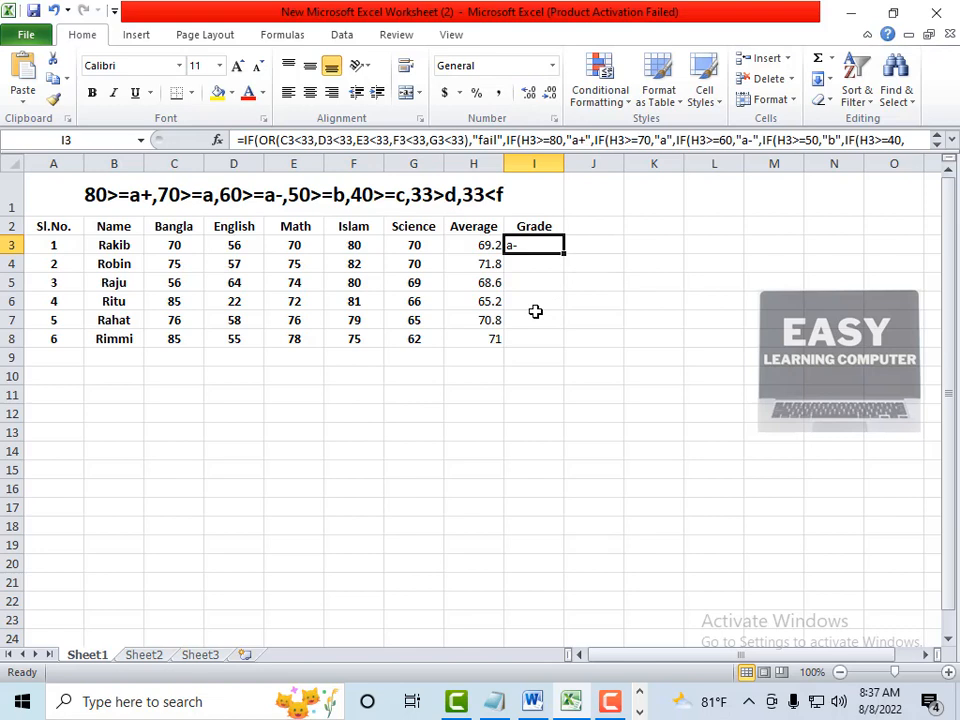
{"action": "left_click", "coordinate": [521, 260]}
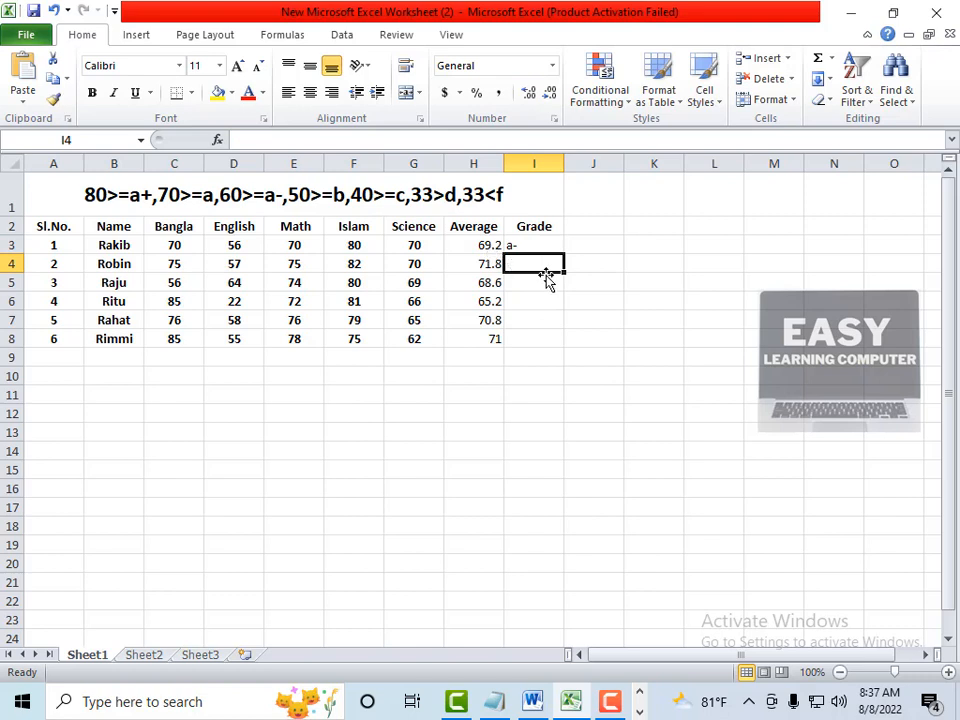
{"action": "left_click", "coordinate": [534, 246]}
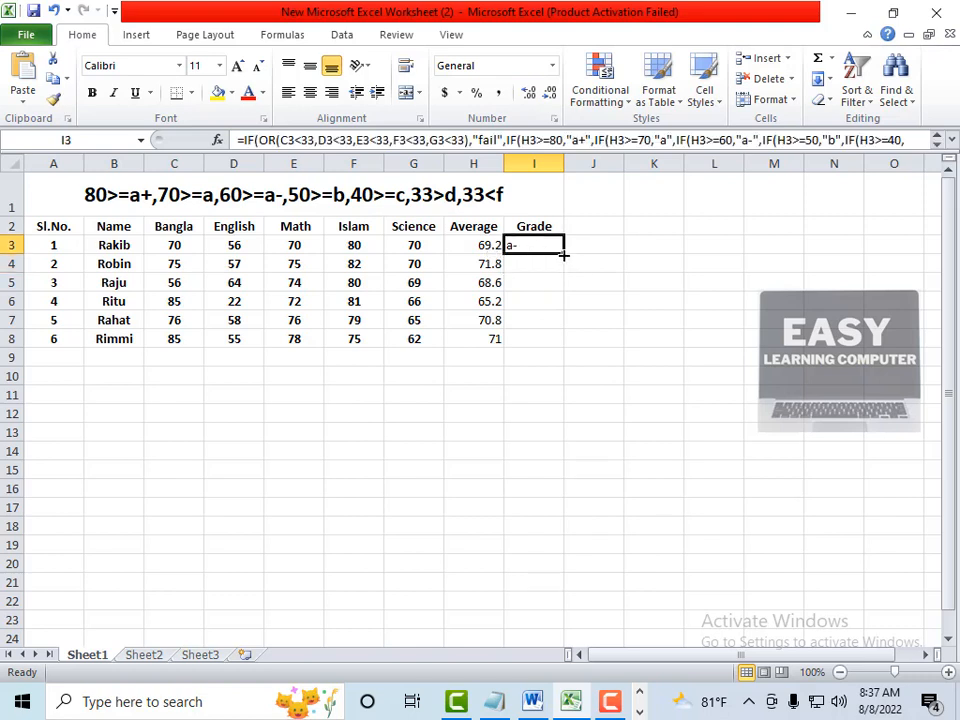
{"action": "left_click_drag", "start_coordinate": [563, 256], "coordinate": [566, 345]}
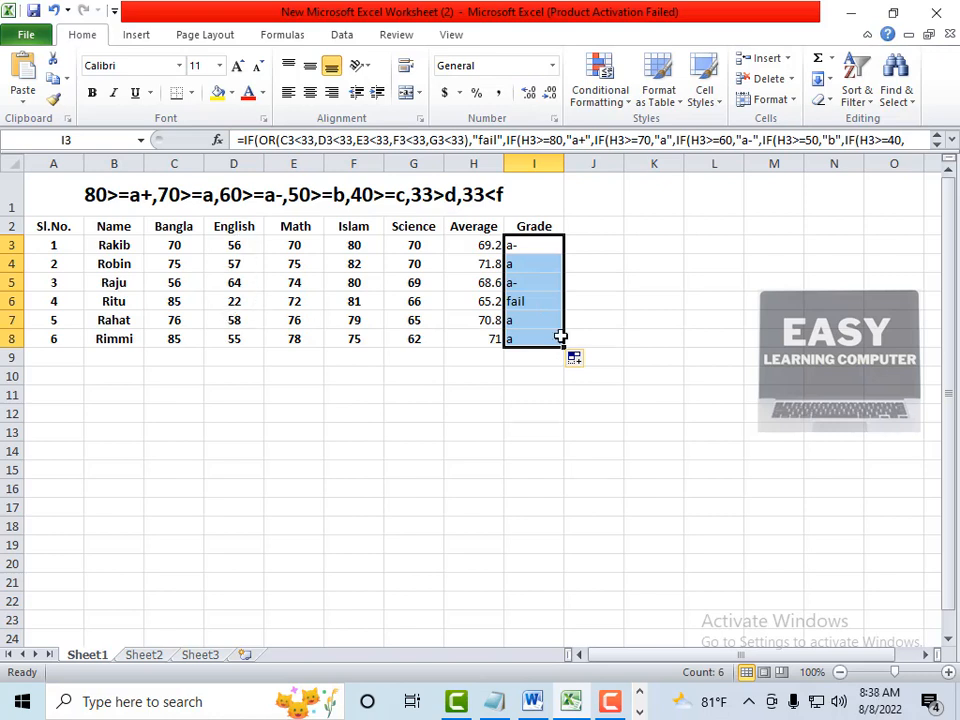
- Examine the grades in I6, I7 and I4 against the subject marks and averages in their rows
{"action": "left_click", "coordinate": [540, 301]}
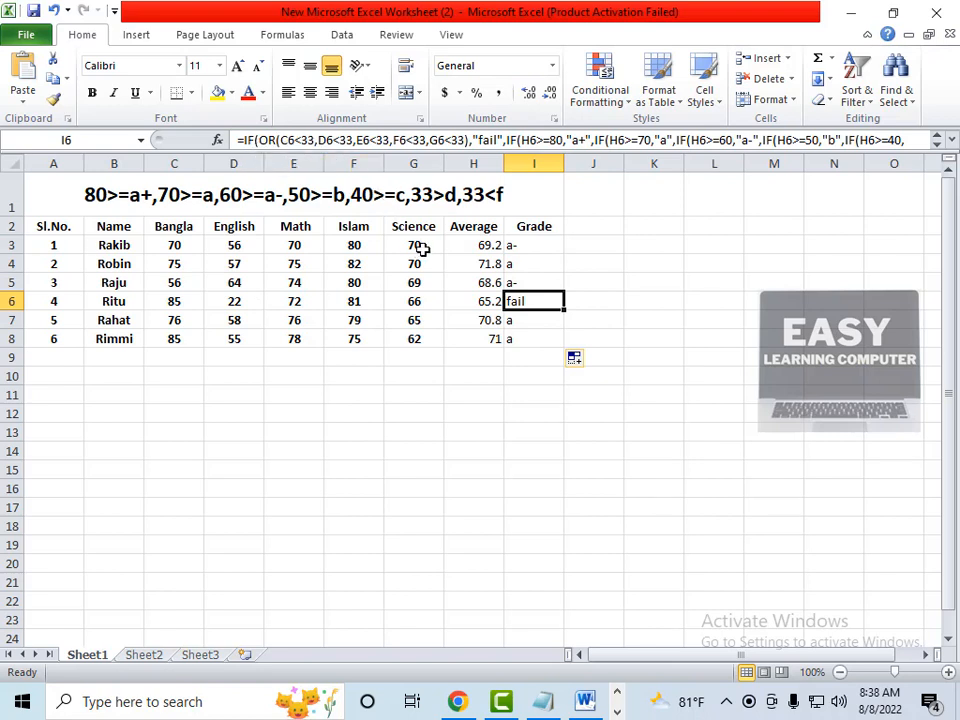
{"action": "key", "text": "alt"}
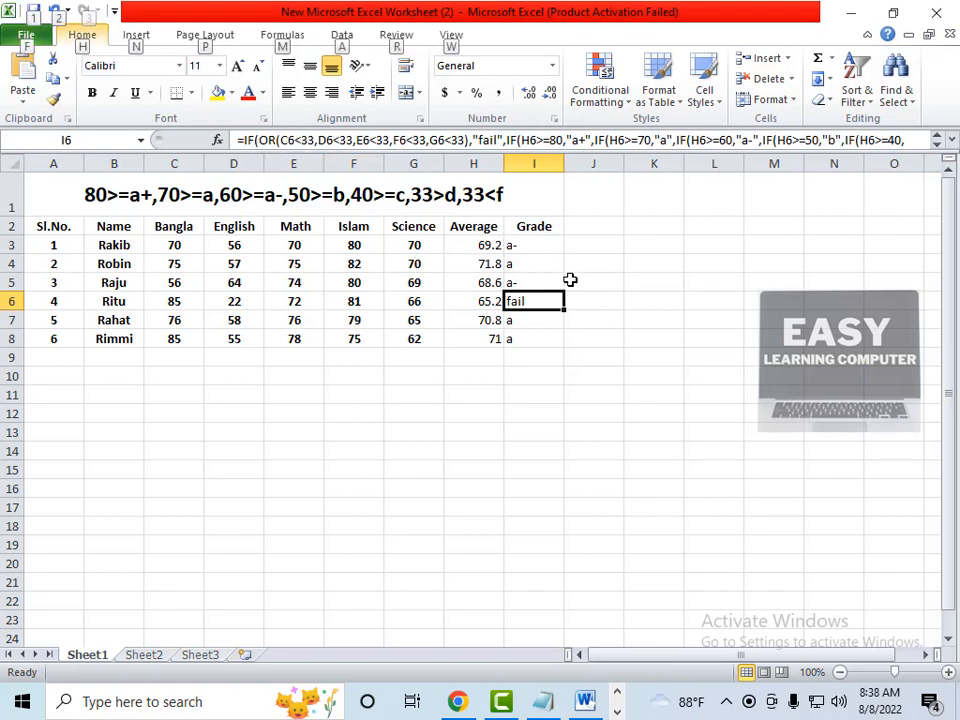
{"action": "left_click", "coordinate": [544, 317]}
{"action": "left_click", "coordinate": [538, 302]}
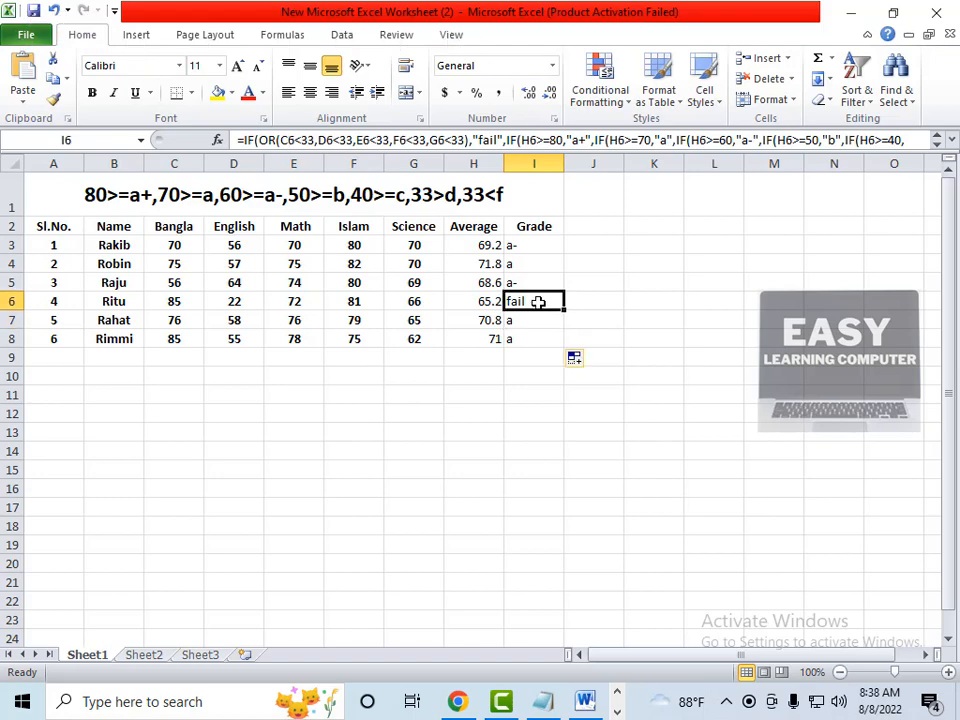
{"action": "scroll", "coordinate": [538, 302], "scroll_direction": "up", "scroll_amount": 2}
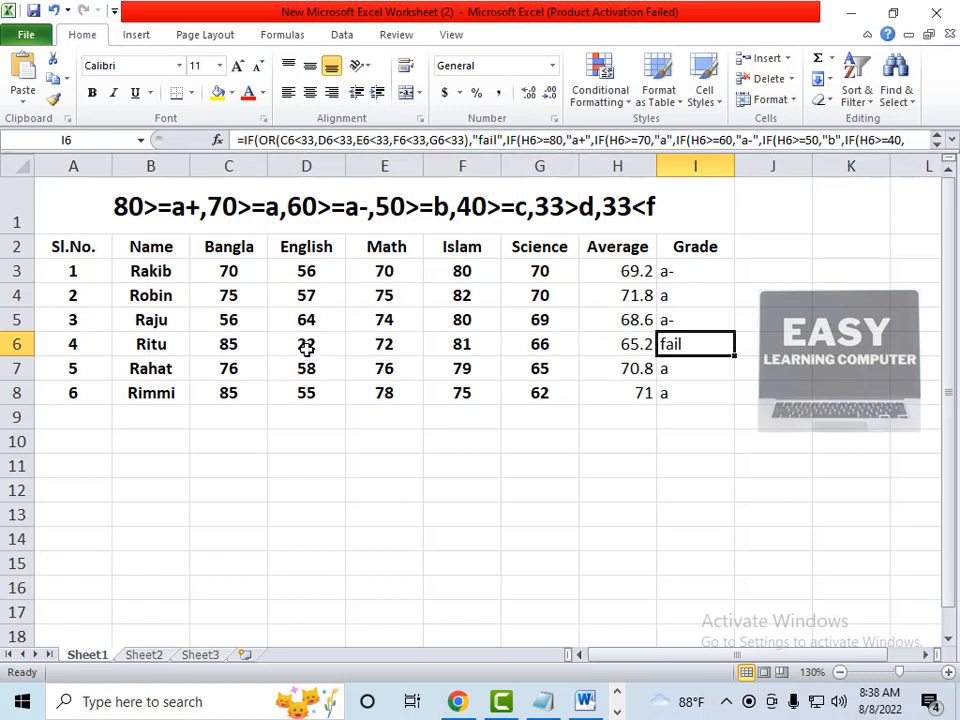
{"action": "left_click", "coordinate": [698, 368]}
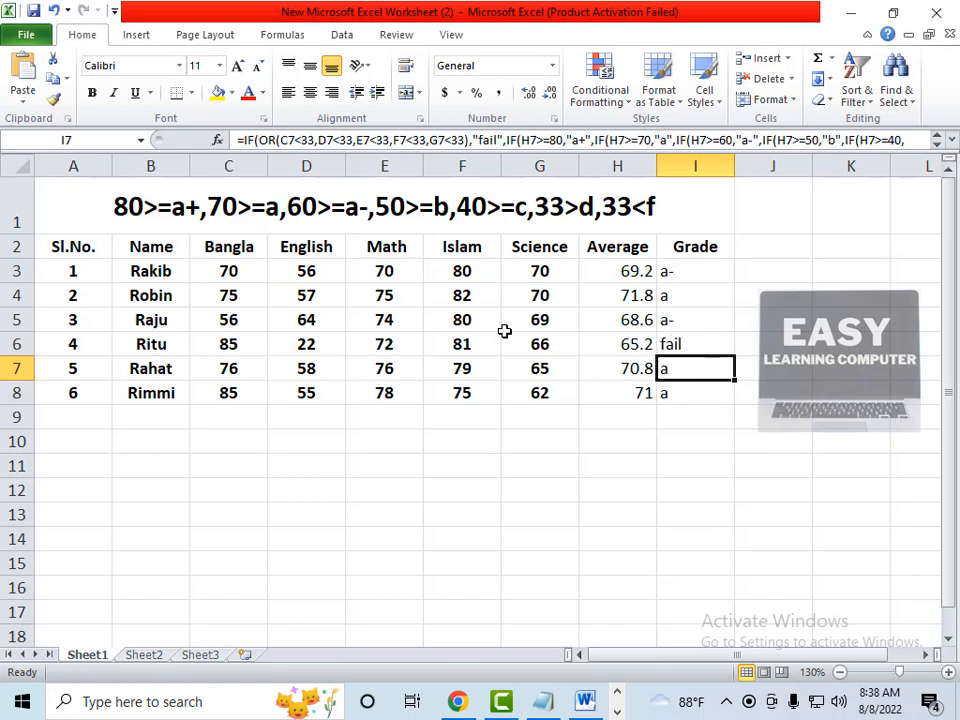
{"action": "left_click", "coordinate": [701, 298]}
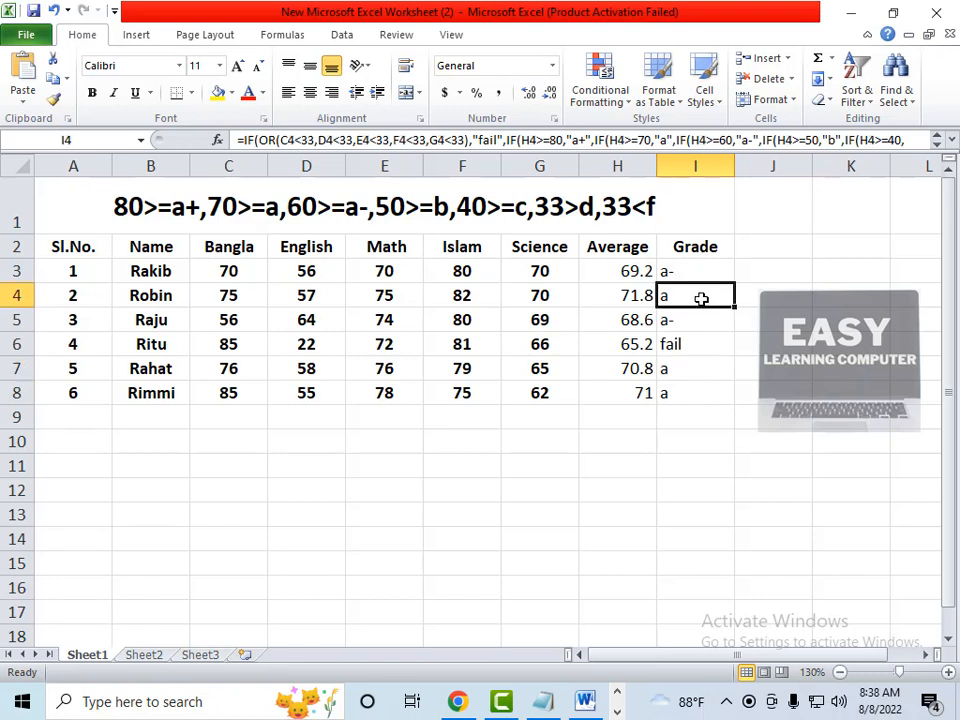
- Set the Bangla mark of the second student, in C4, to 80
{"action": "left_click", "coordinate": [244, 299]}
{"action": "type", "text": "80"}
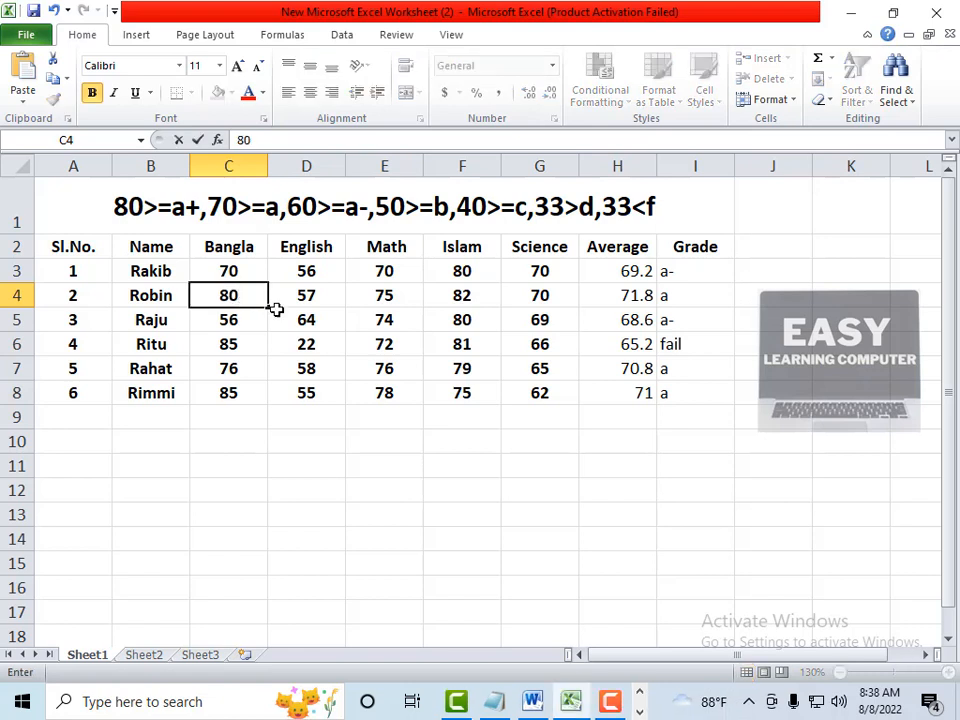
{"action": "left_click", "coordinate": [318, 298]}
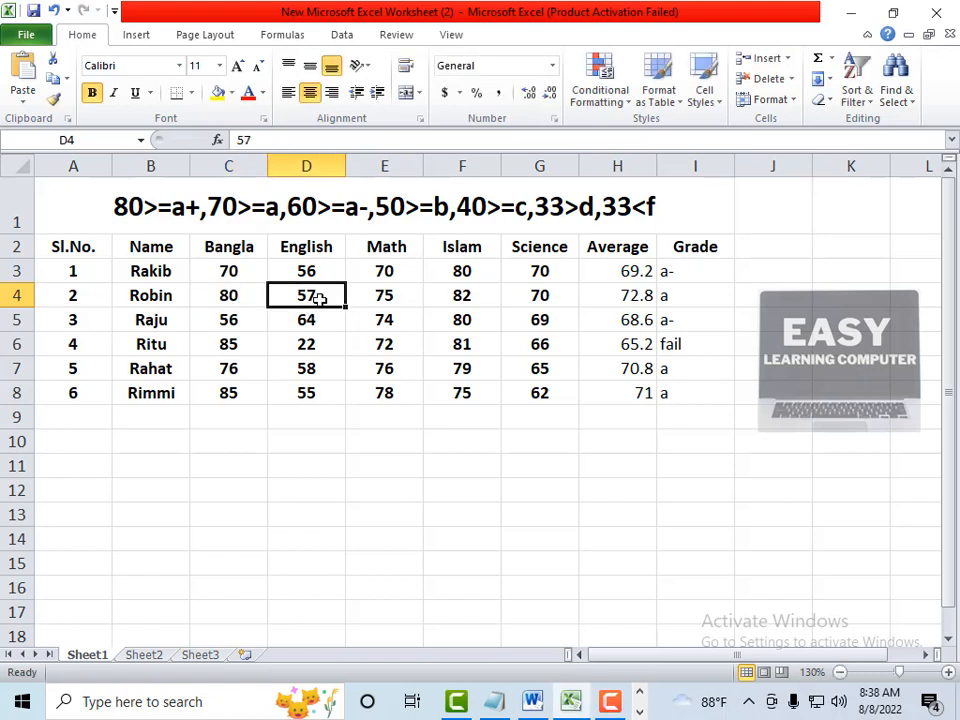
- Set the second student's English, Math and Science marks in D4, E4 and G4 to 80 and check the grade in I4
{"action": "type", "text": "80"}
{"action": "left_click", "coordinate": [405, 292]}
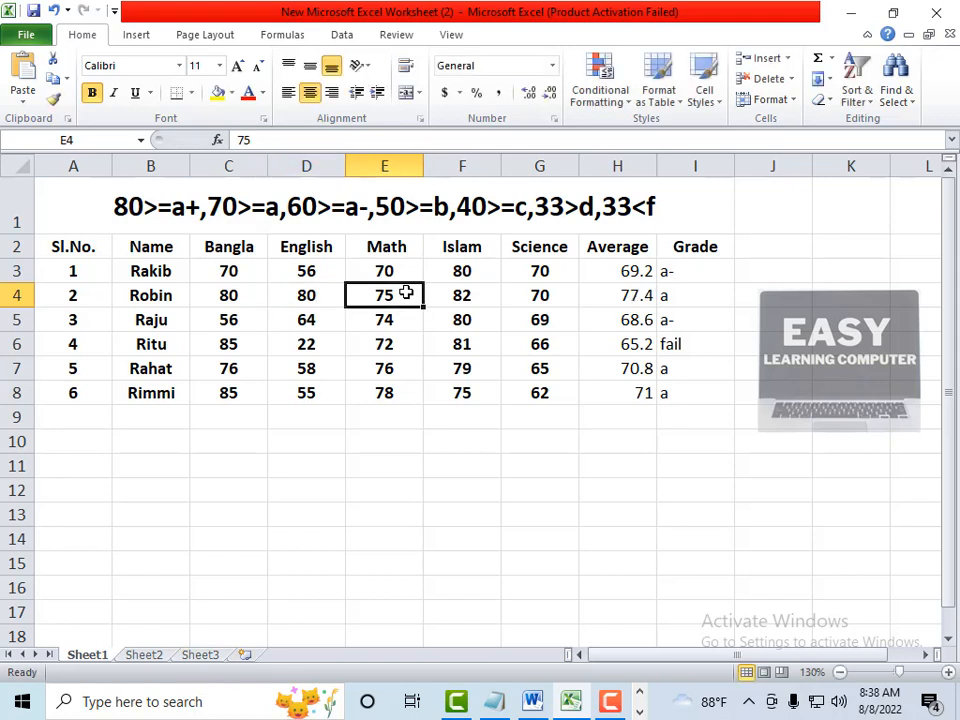
{"action": "type", "text": "80"}
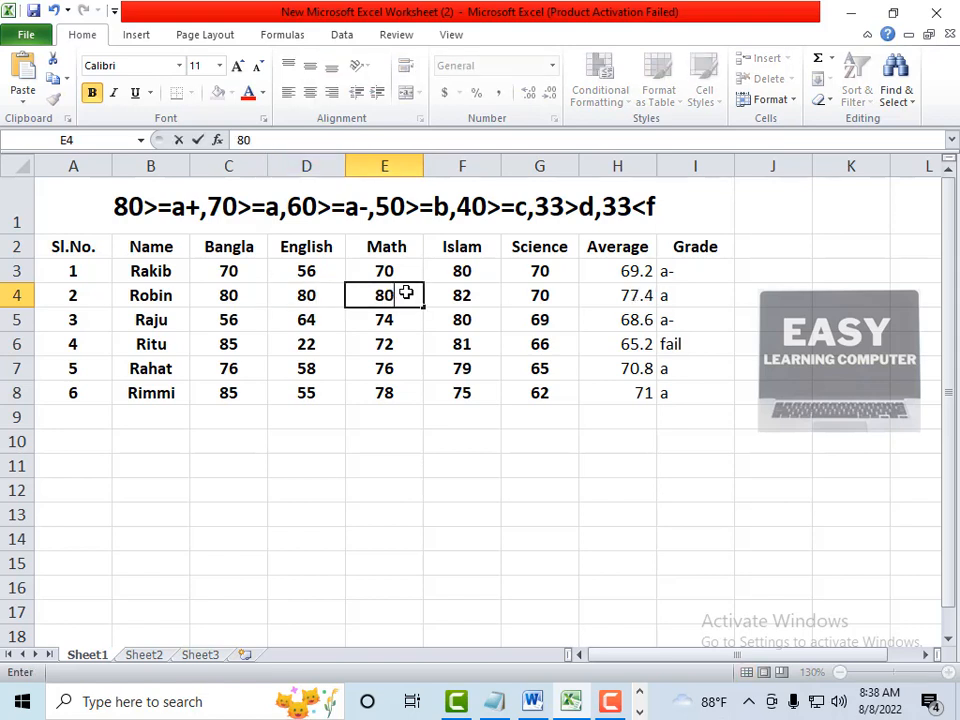
{"action": "left_click", "coordinate": [507, 296]}
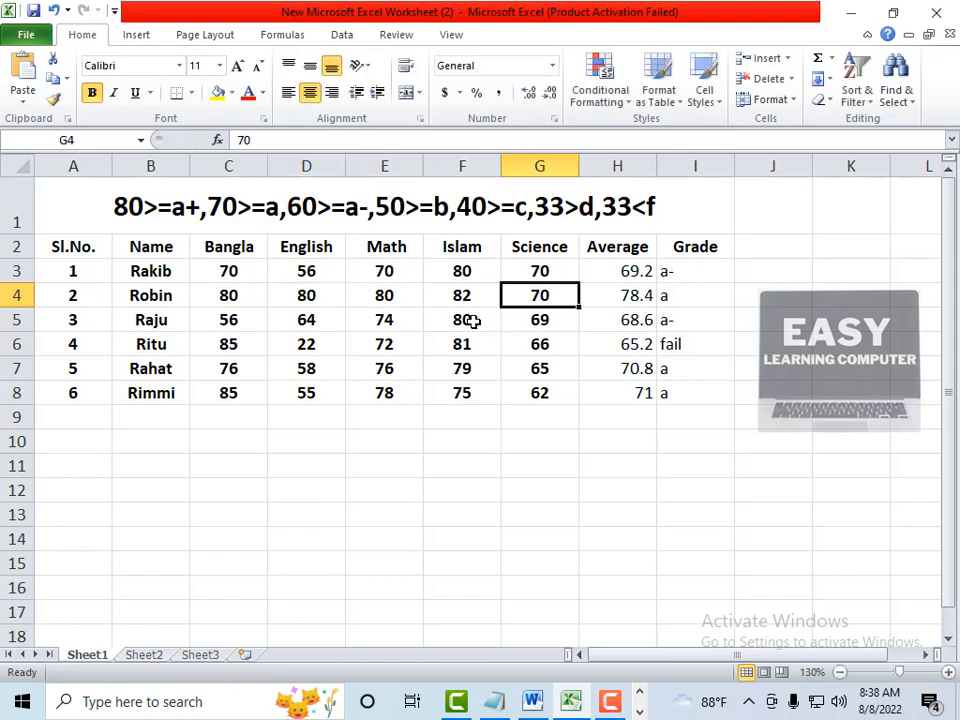
{"action": "type", "text": "80"}
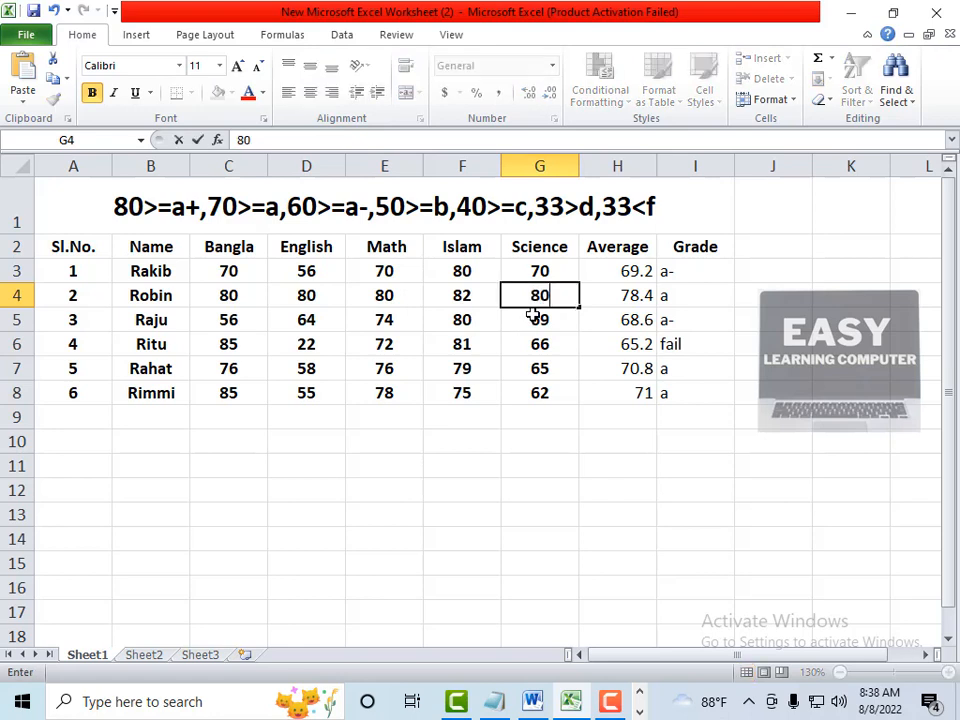
{"action": "left_click", "coordinate": [561, 339]}
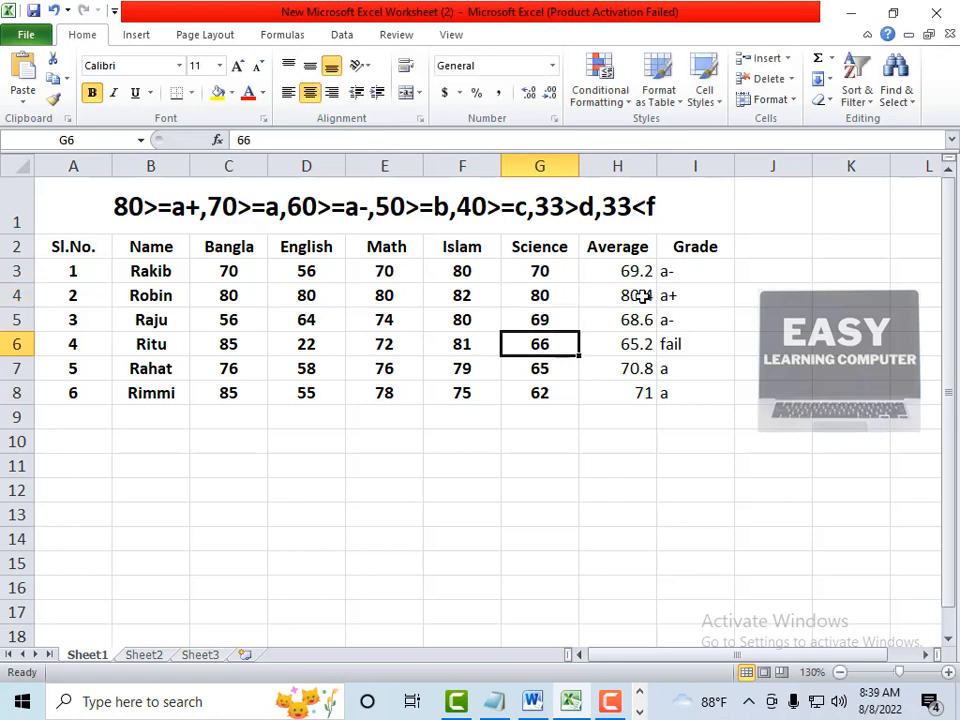
{"action": "left_click", "coordinate": [694, 297]}
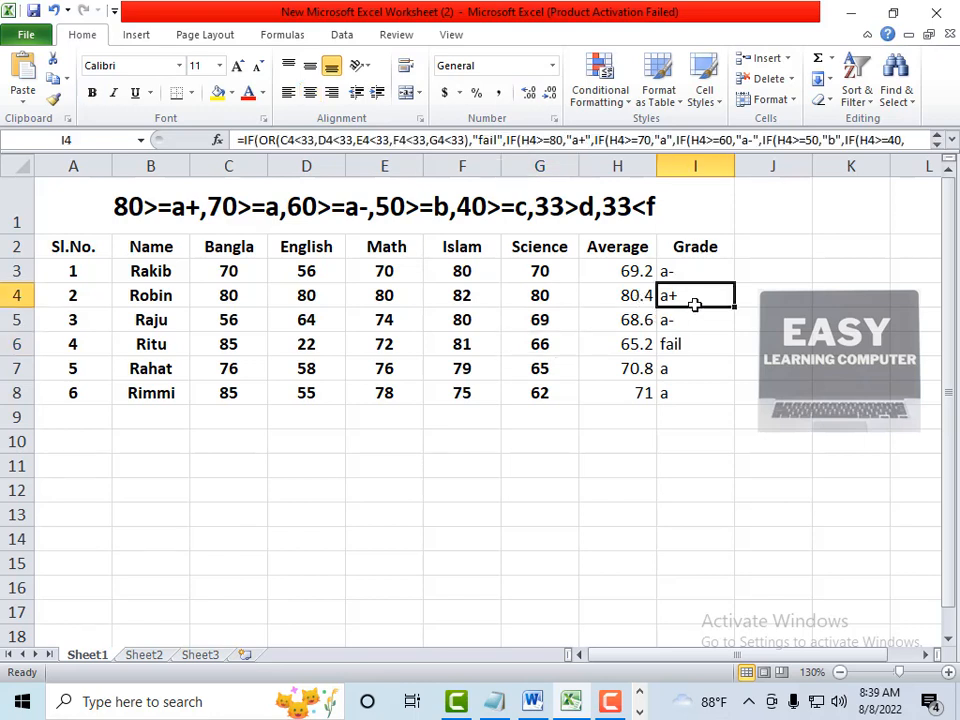